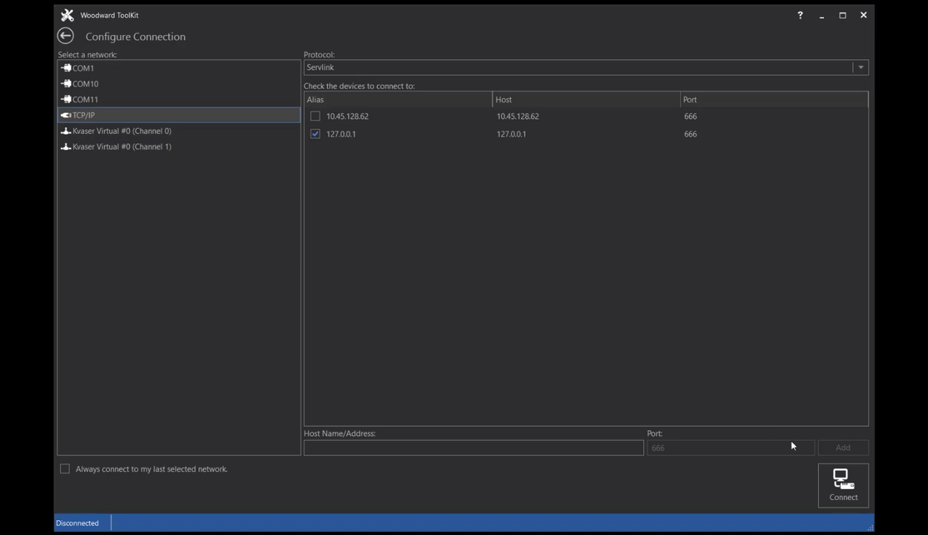
Connect to the 127.0.0.1 device over TCP/IP and log in at the Woodward security level with the account password
click(843, 483)
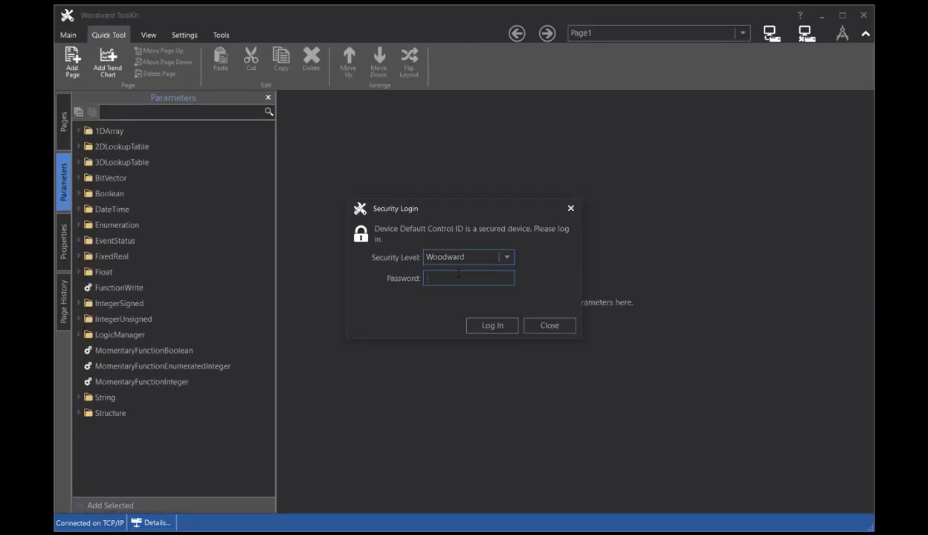
text(****)
click(487, 331)
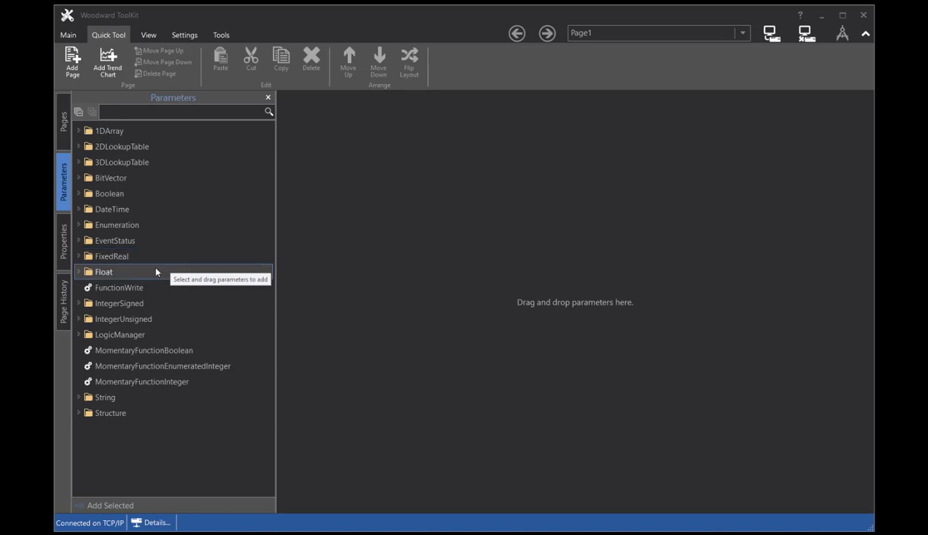
Add the Float parameter from the Float folder and the FixedReal folder's parameter to Page1
click(79, 273)
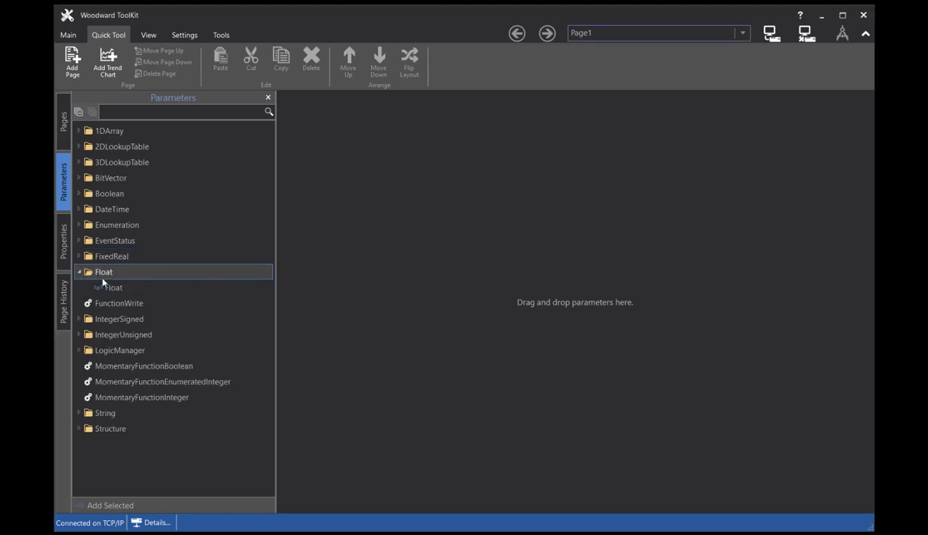
click(112, 287)
drag(112, 288, 394, 167)
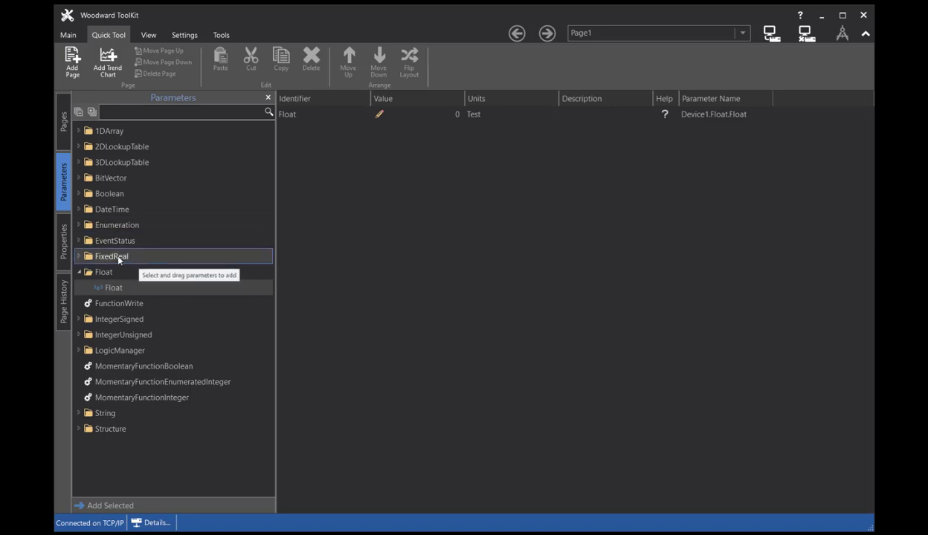
drag(117, 258, 362, 237)
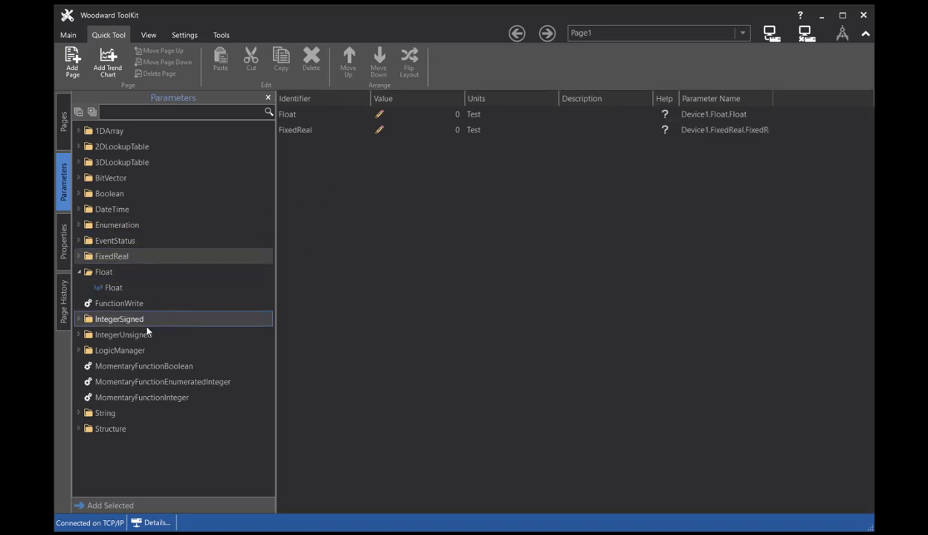
Add the IntegerSigned and IntegerUnsigned parameters to Page1 together as one multiple selection
click(112, 320)
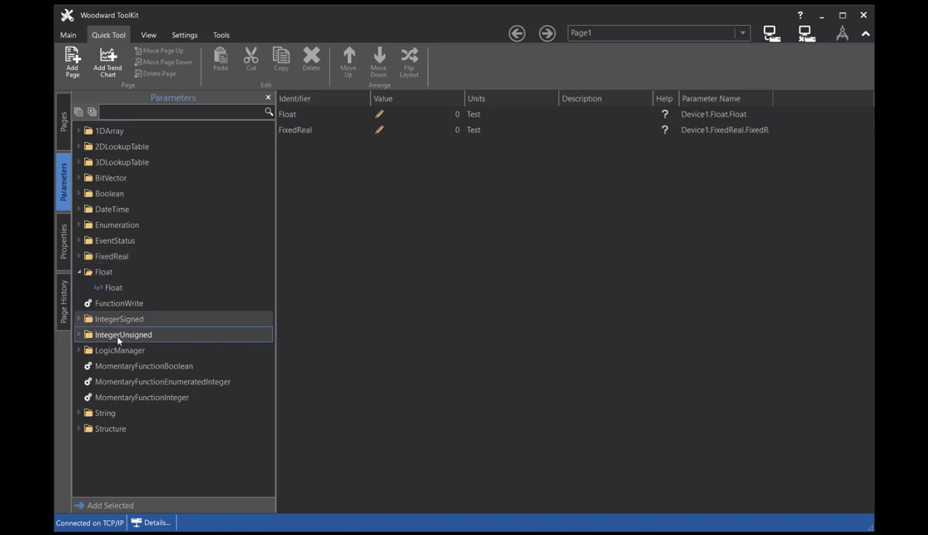
ctrl+click(117, 336)
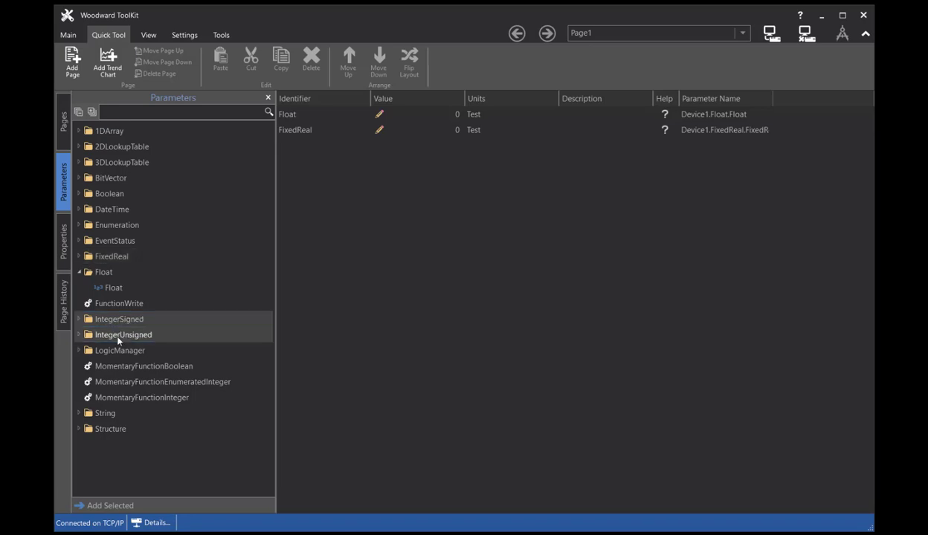
click(112, 510)
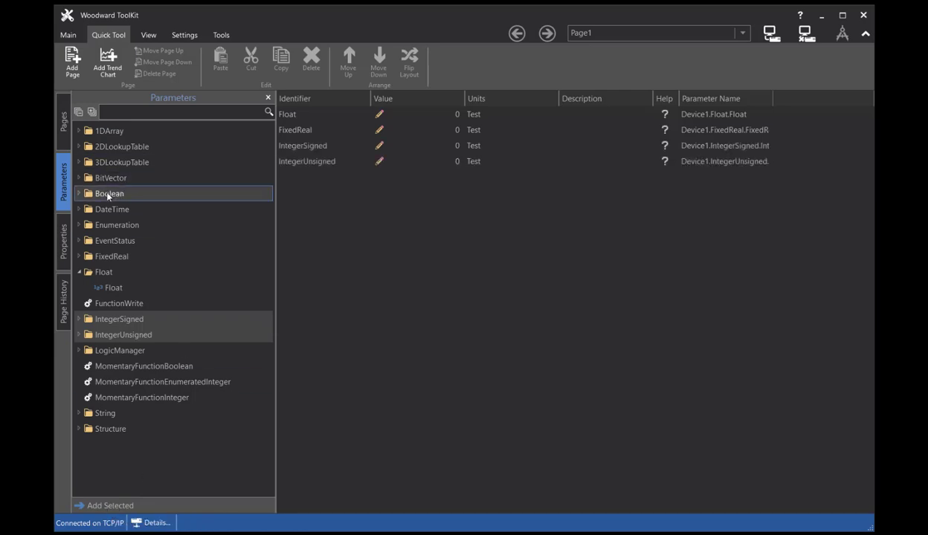
Add only the Boolean parameter from the Boolean folder to Page1
click(107, 196)
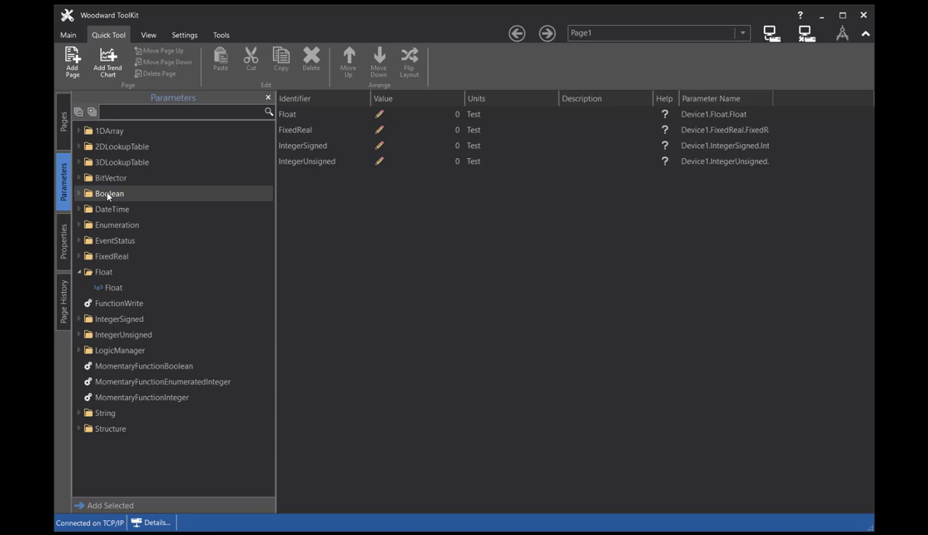
double_click(107, 195)
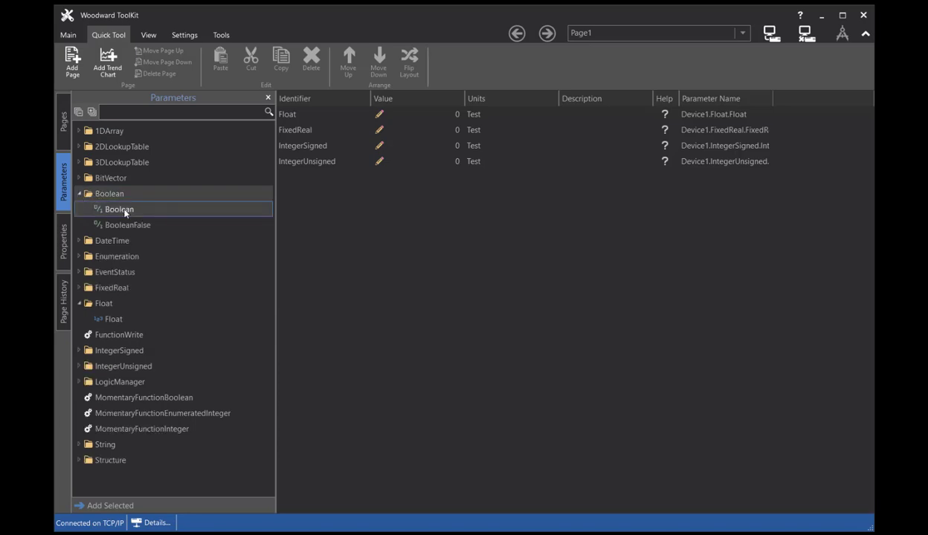
double_click(124, 212)
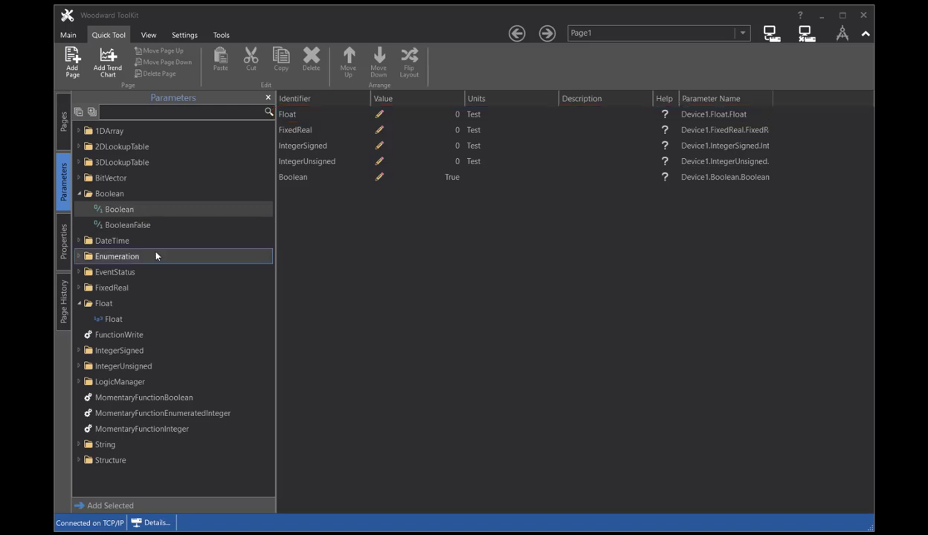
Expand the 2DLookupTable folder and select its 2DLookupTable parameter
click(79, 148)
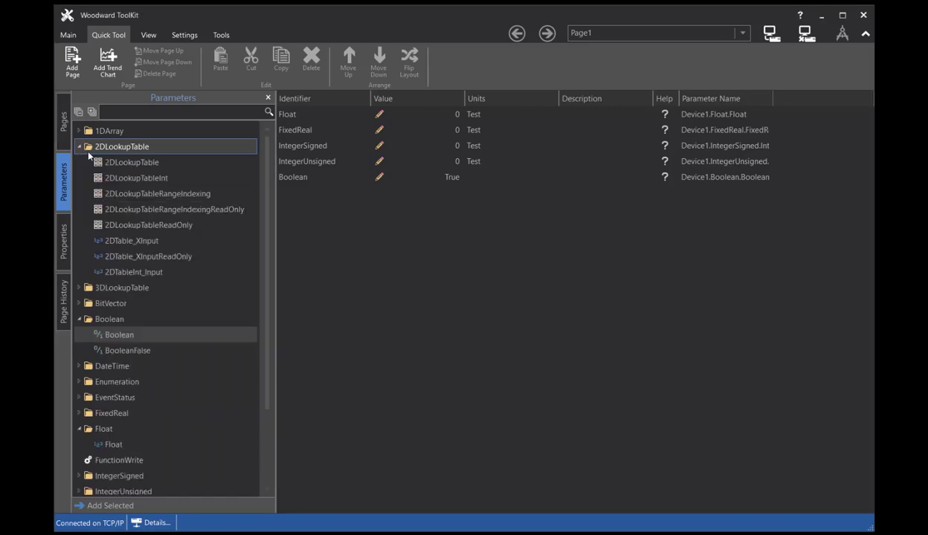
click(123, 161)
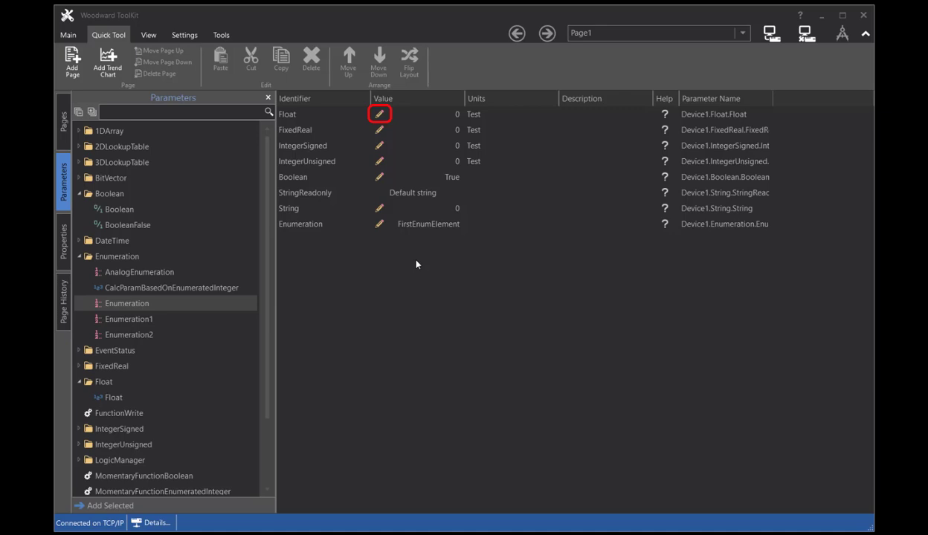
Increment the Float value to 0.03 and the FixedReal value to 0.019989
click(417, 117)
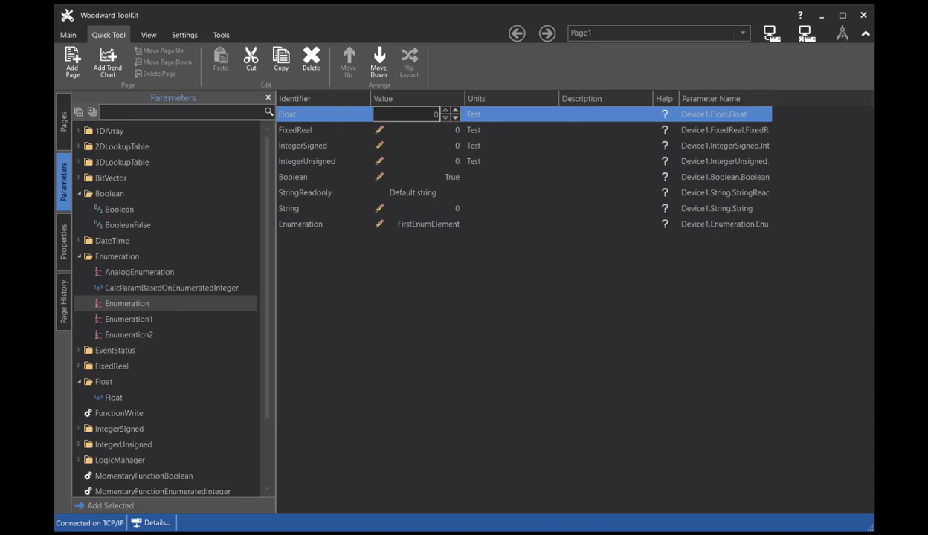
click(445, 110)
click(419, 131)
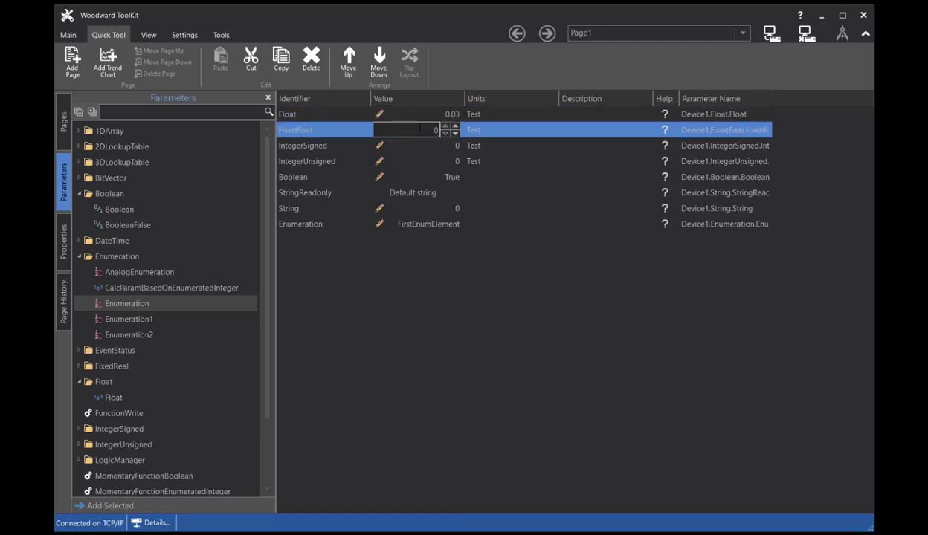
click(446, 127)
click(447, 128)
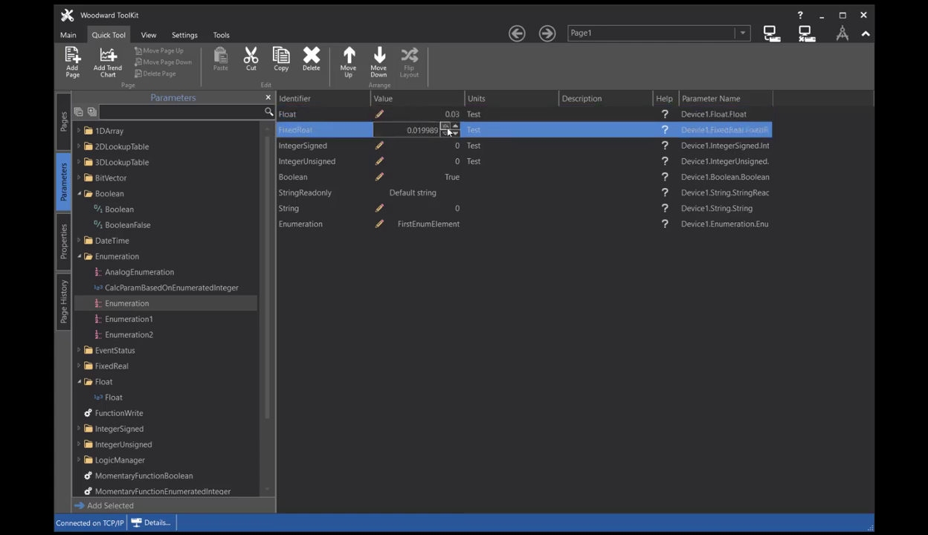
Set the Boolean parameter's value to False
click(419, 208)
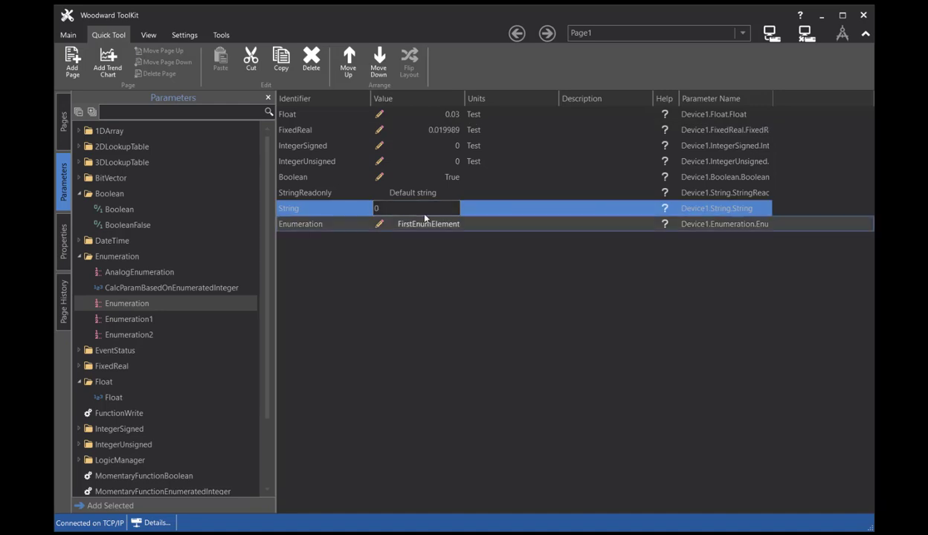
click(450, 177)
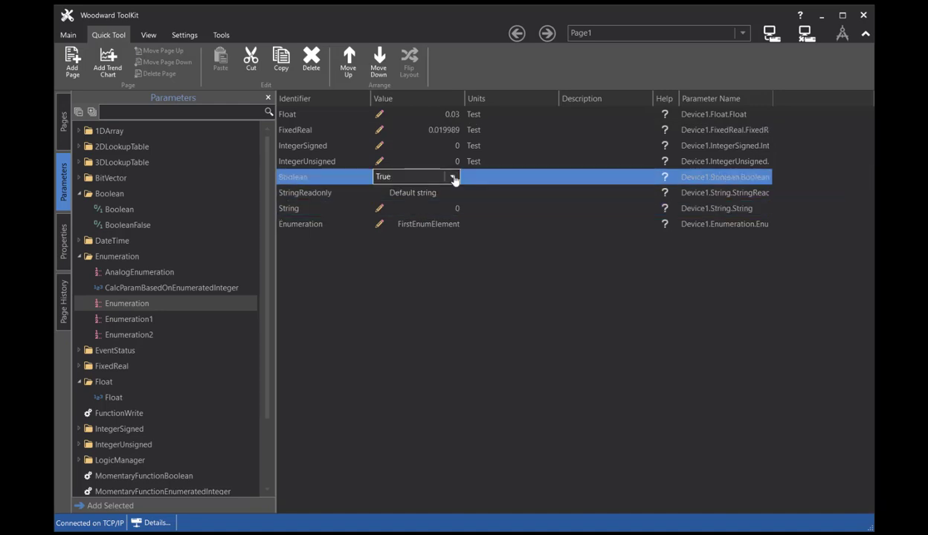
click(452, 177)
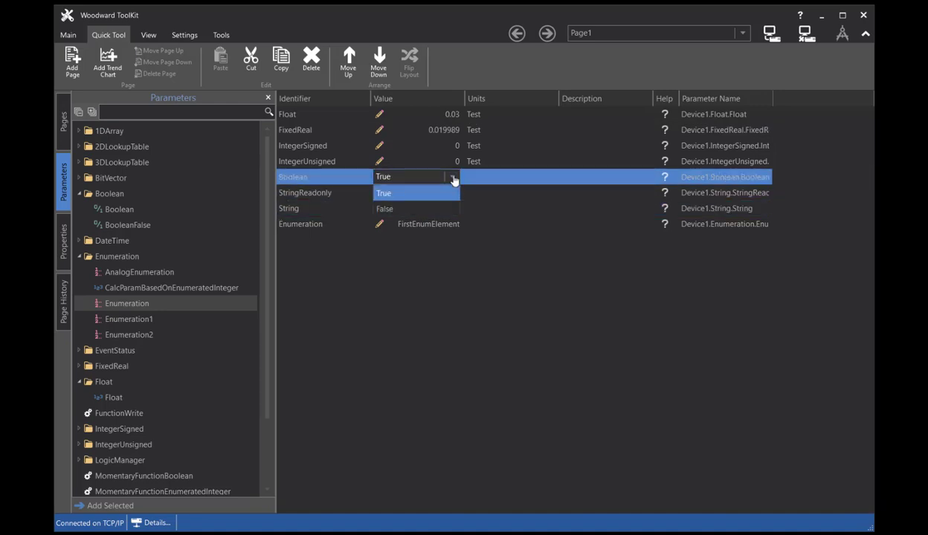
click(410, 213)
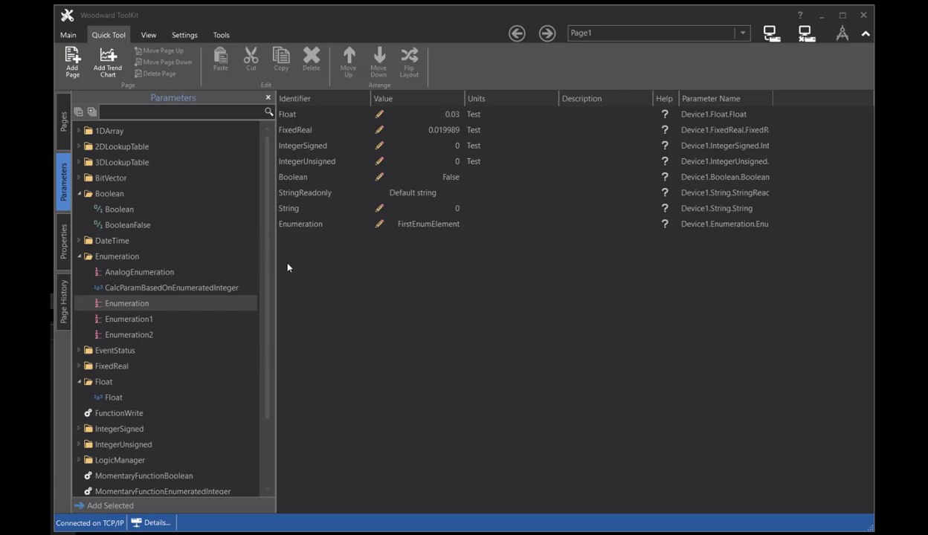
Show the Float parameter's properties and change its identifier to "Float 1"
click(62, 249)
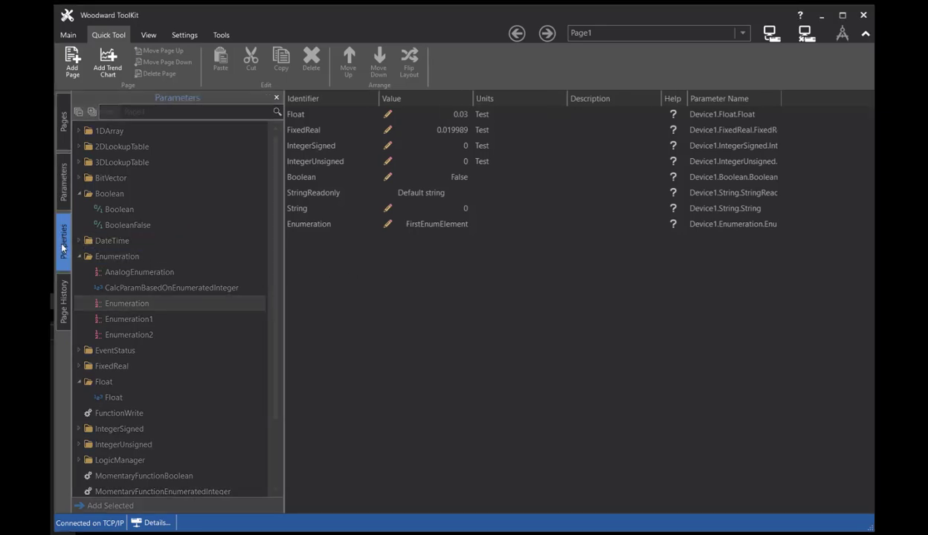
click(299, 117)
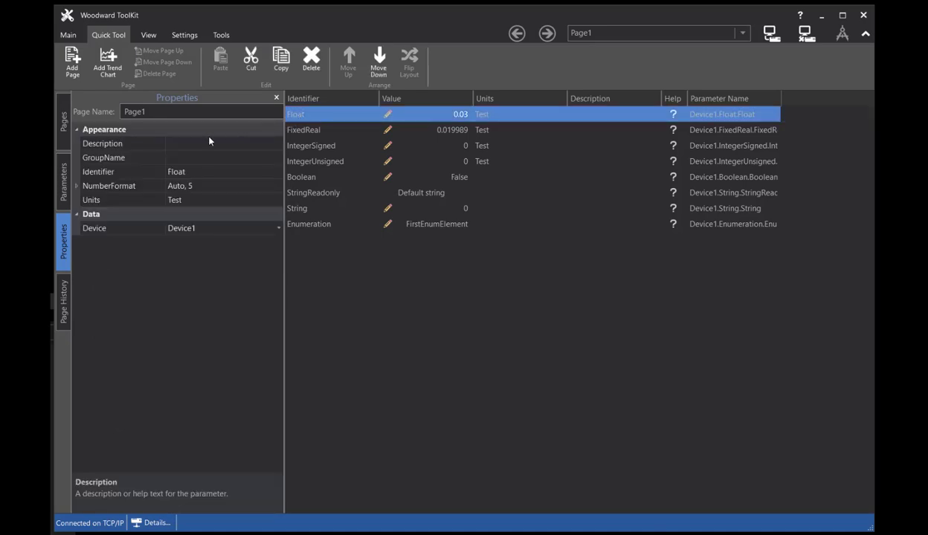
click(194, 172)
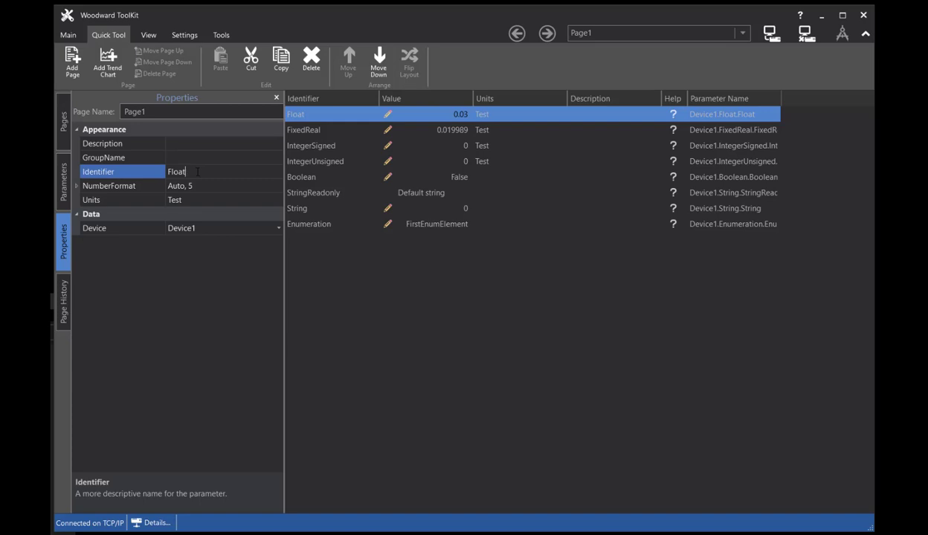
text(1)
Rename the parameter to "Float 12" directly in the page's parameter table
click(318, 114)
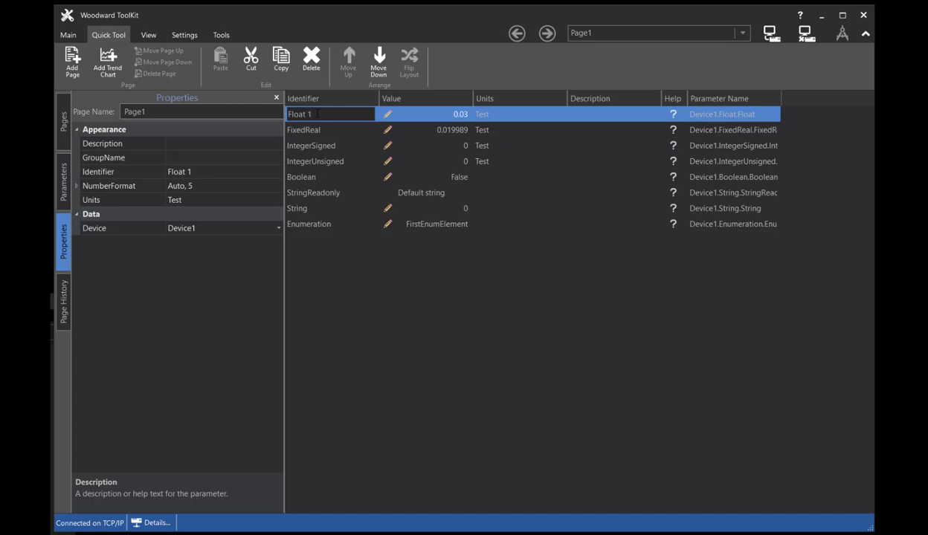
text(2)
key(Return)
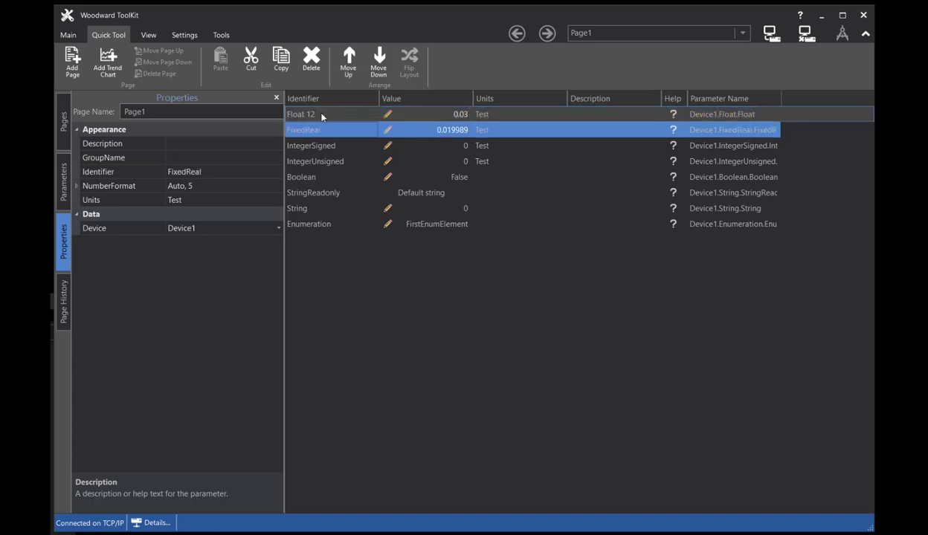
click(503, 116)
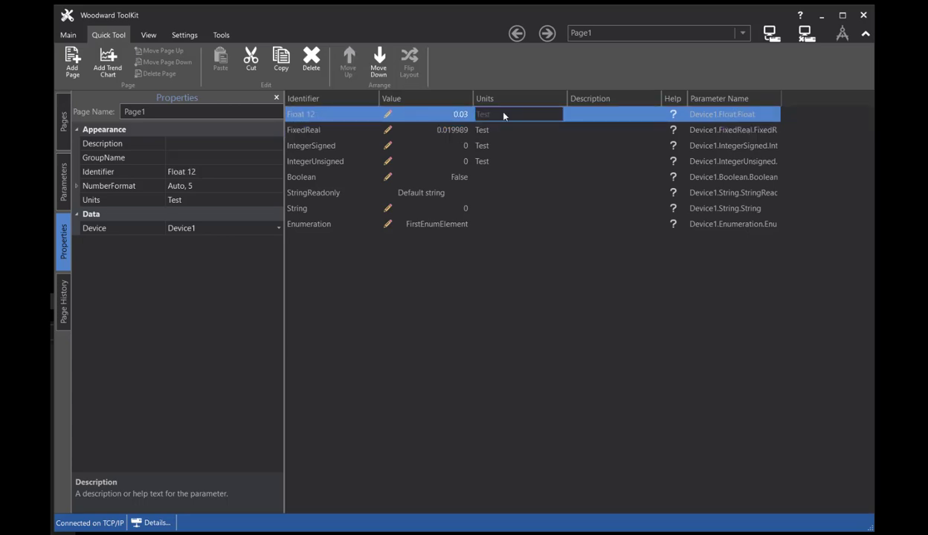
key(Escape)
click(503, 115)
key(Escape)
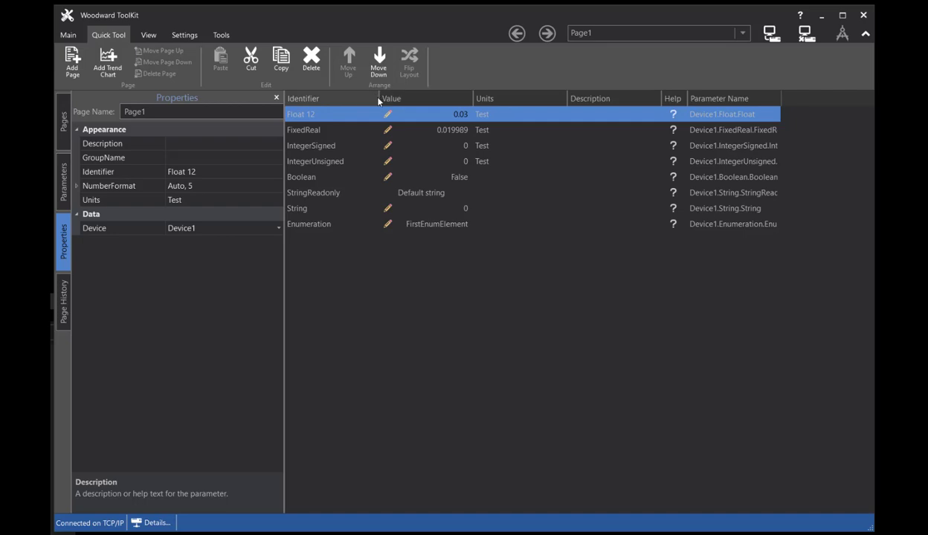
Widen the Identifier column of the Page1 parameter table slightly
drag(377, 98, 380, 99)
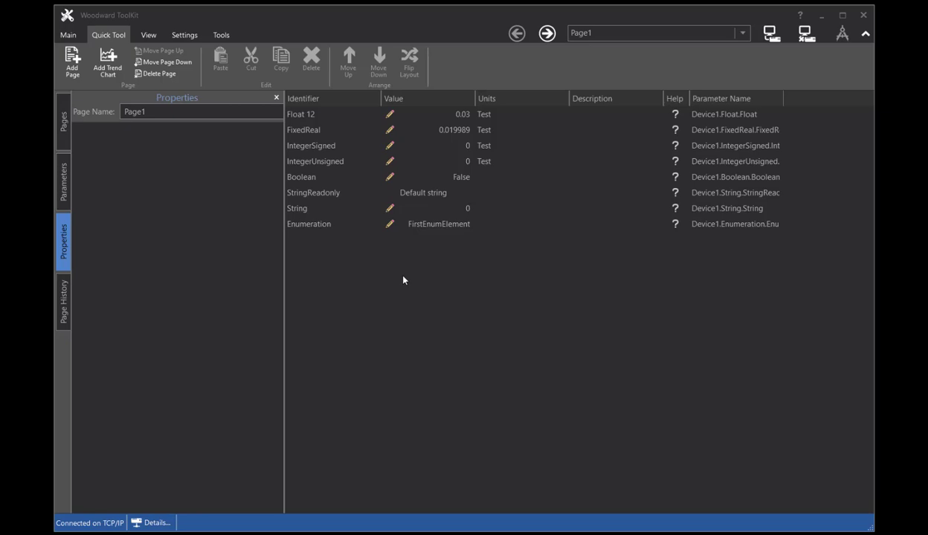
Copy the Float 12 parameter from Page1 and paste it onto Page2
click(335, 117)
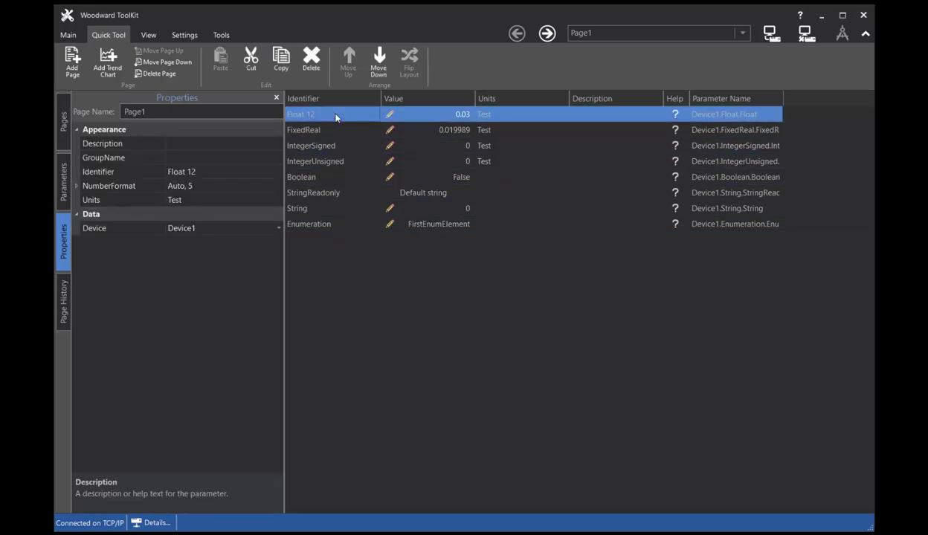
click(281, 58)
click(629, 36)
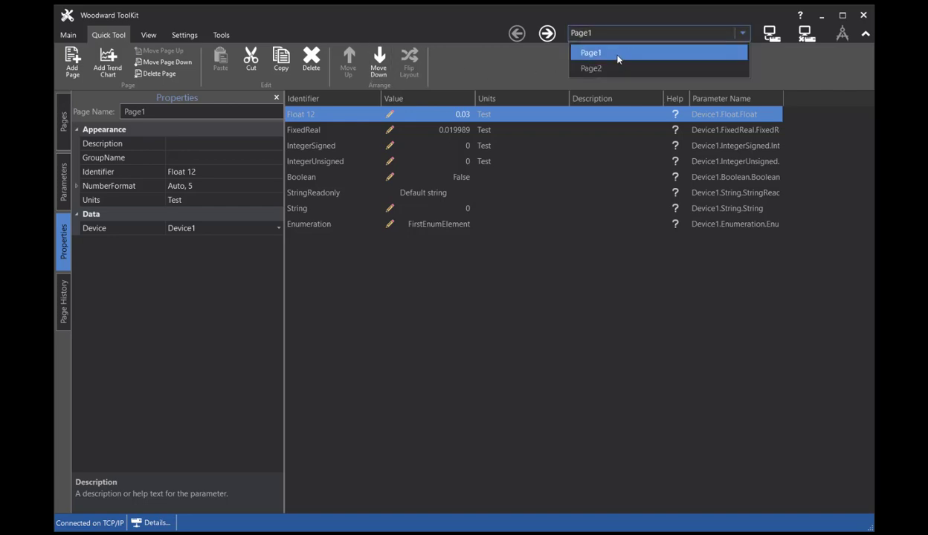
click(614, 68)
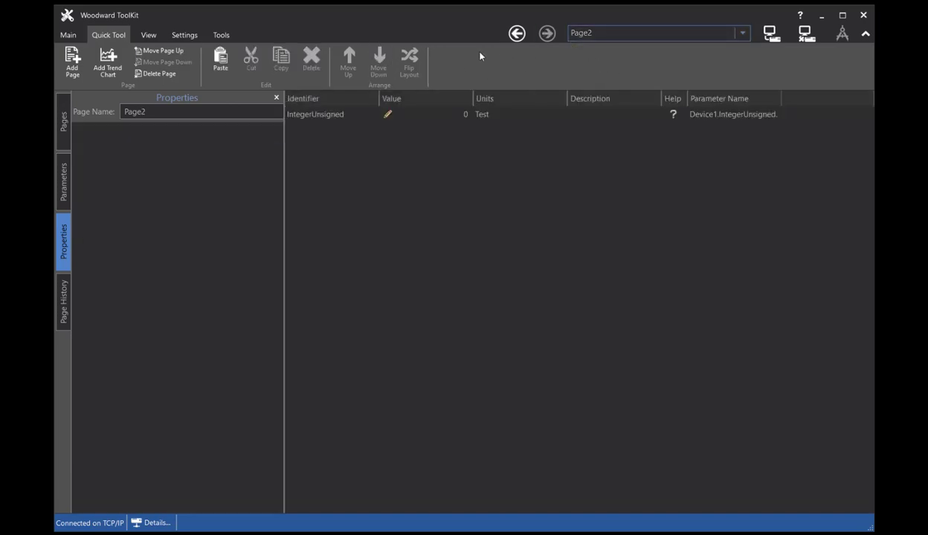
click(221, 61)
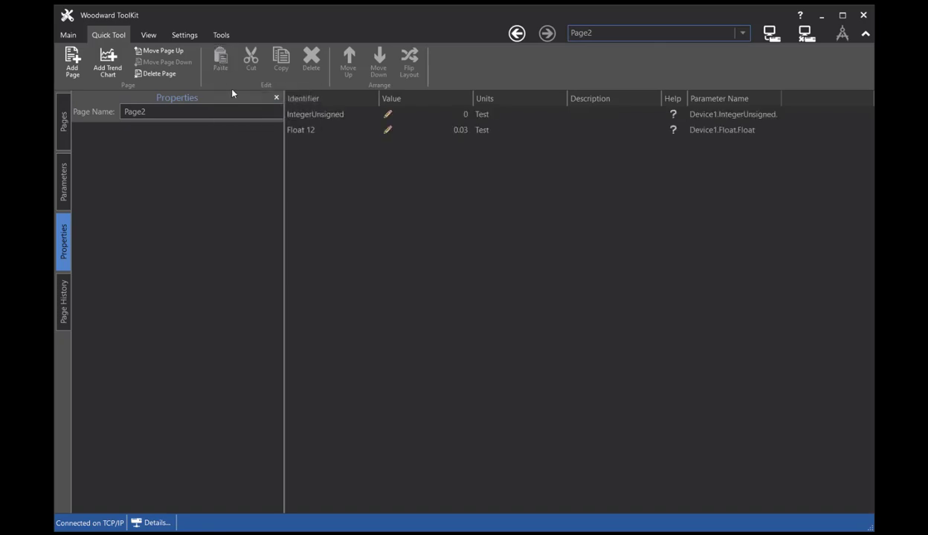
click(338, 131)
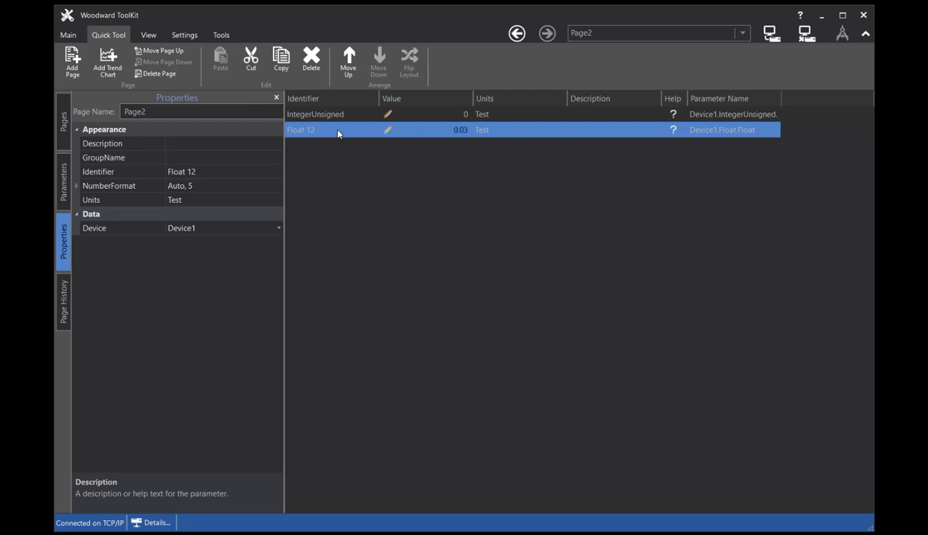
right_click(338, 132)
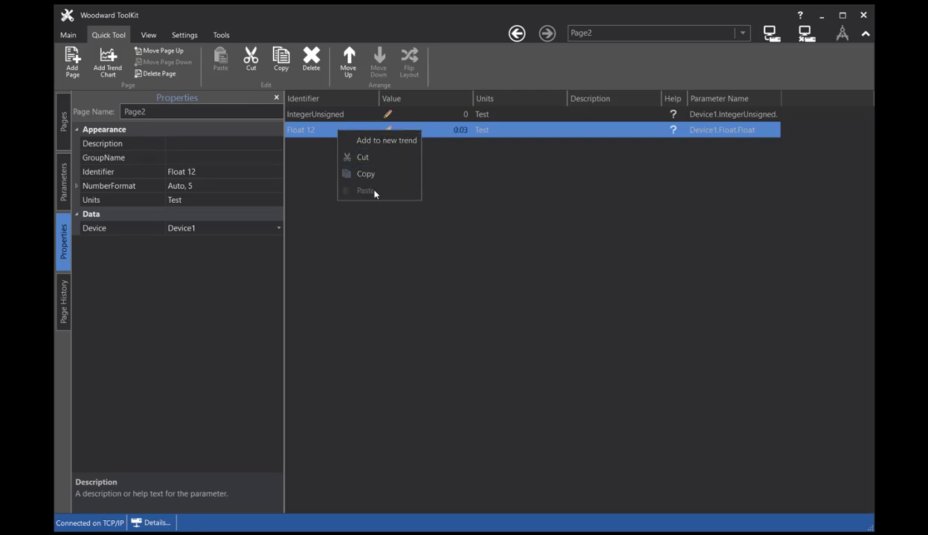
click(376, 234)
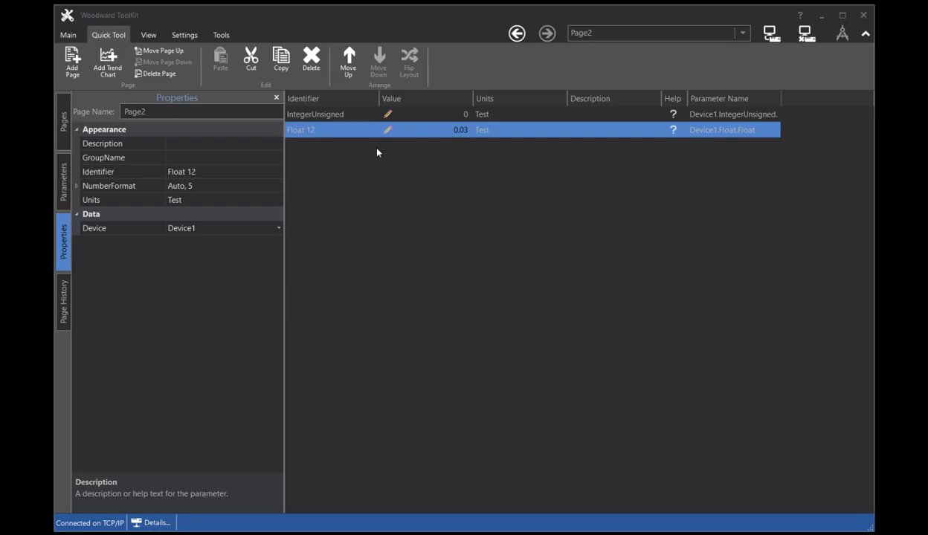
Delete the IntegerUnsigned parameter from Page1
click(600, 33)
click(591, 52)
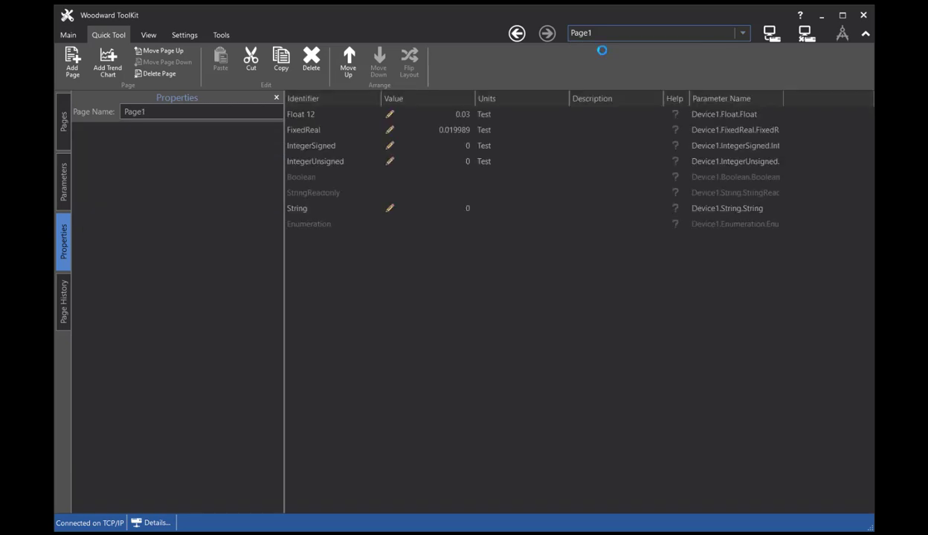
click(328, 165)
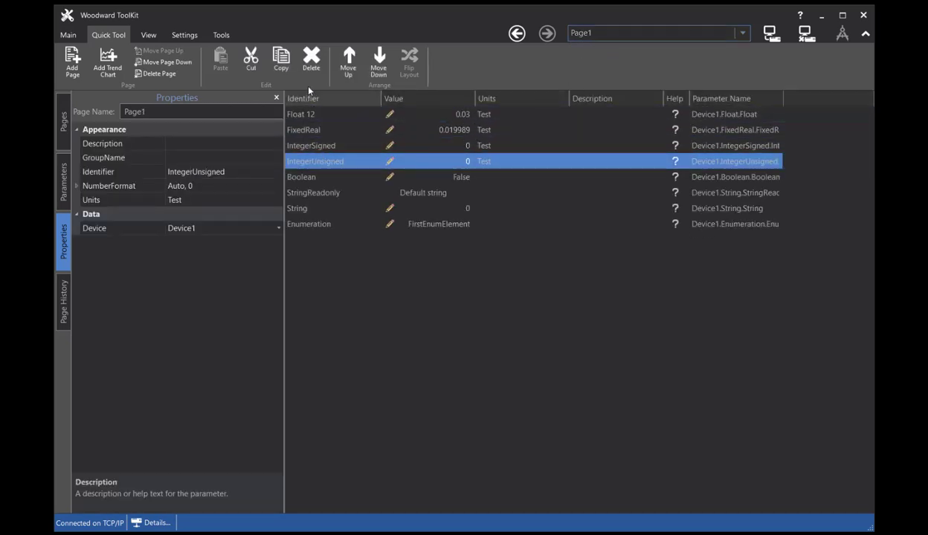
click(308, 66)
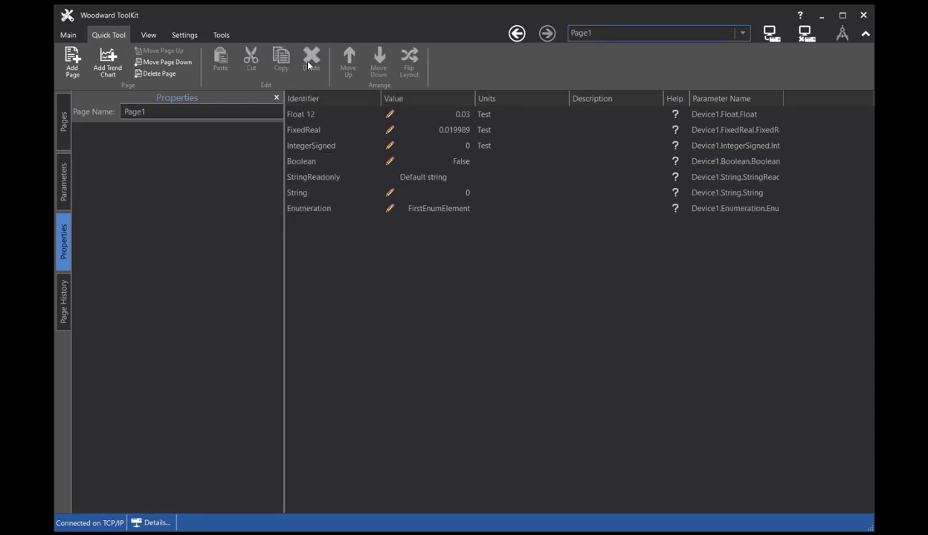
Move the Float 12 parameter three rows down the Page1 list and back up to the first row
click(318, 118)
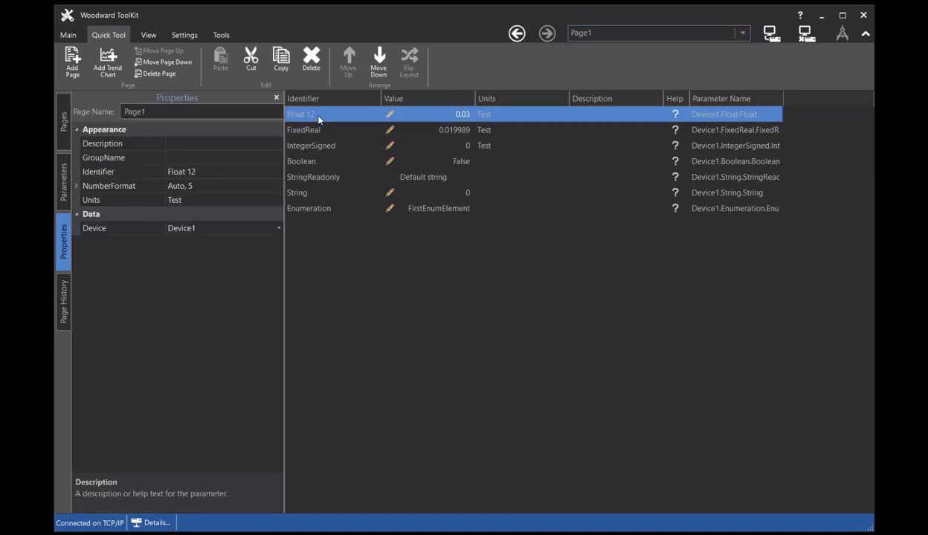
click(379, 63)
click(379, 63)
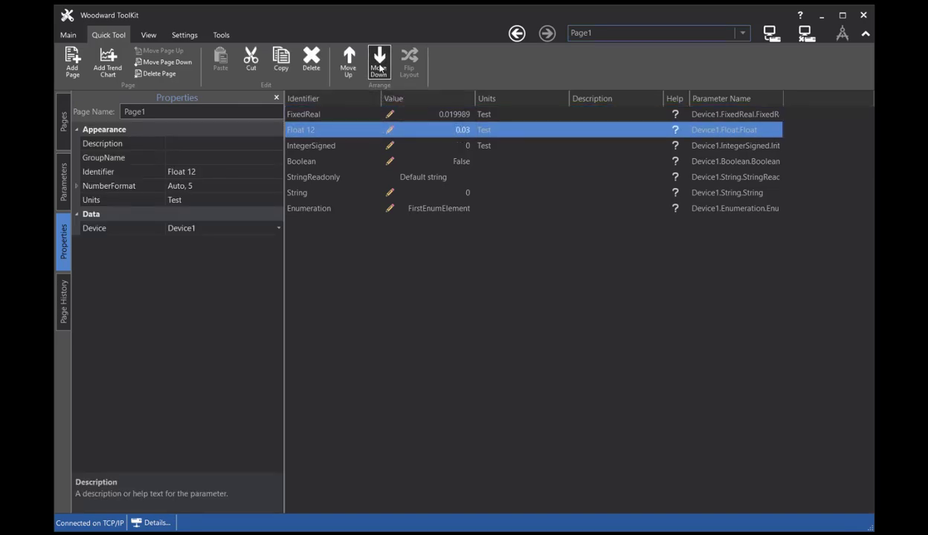
click(379, 66)
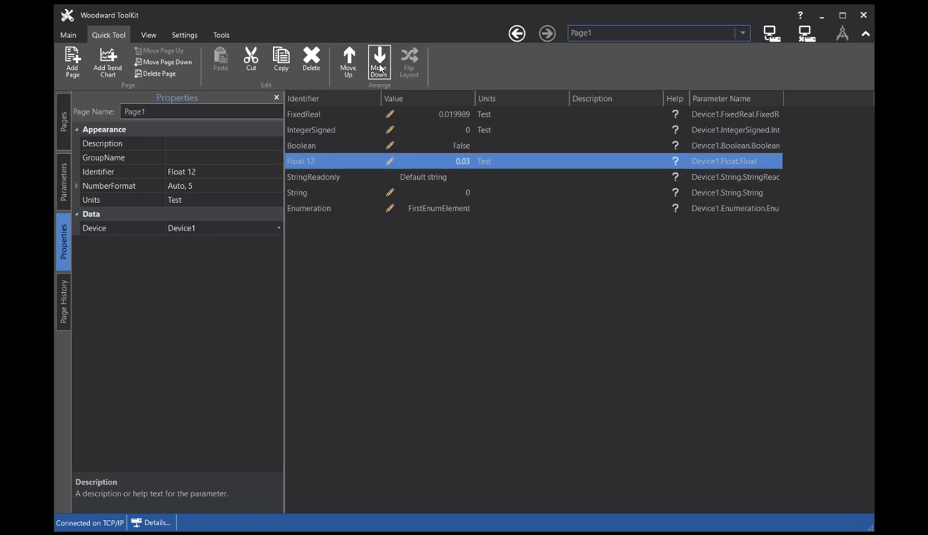
click(349, 65)
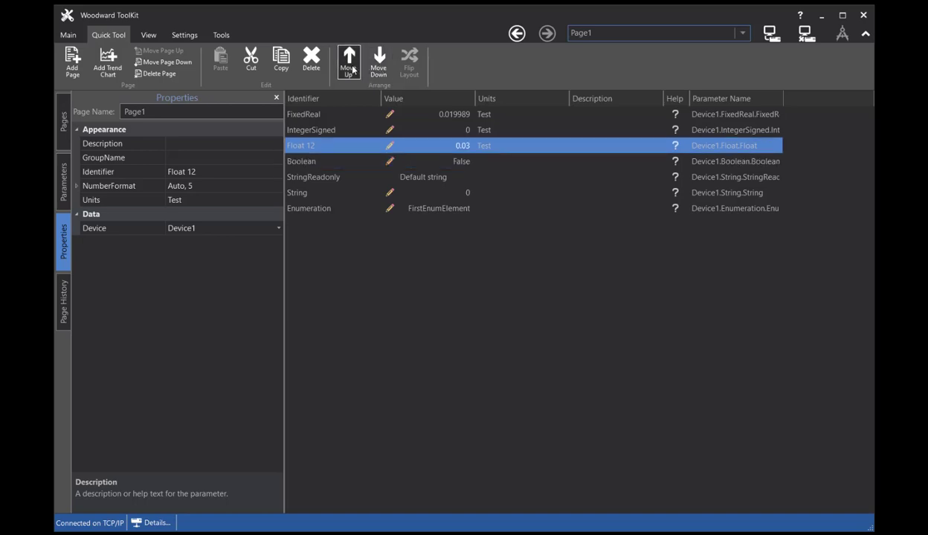
click(350, 65)
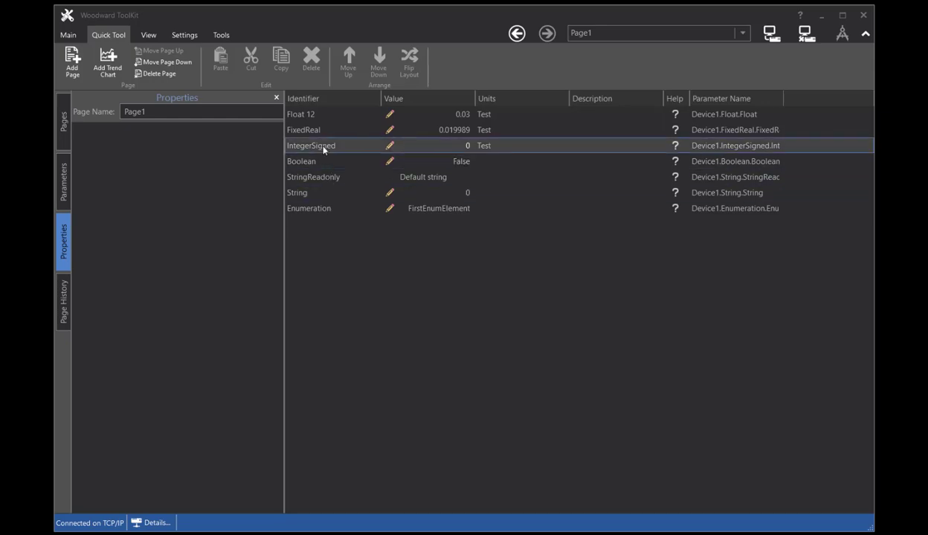
Assign the Float 12 parameter to a new parameter group named "Group 1"
click(317, 117)
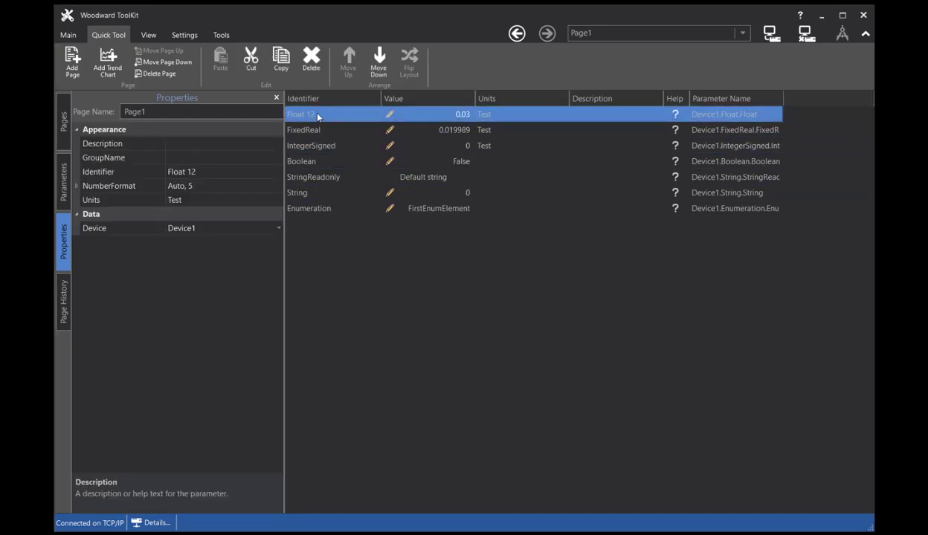
click(186, 159)
text(Gr)
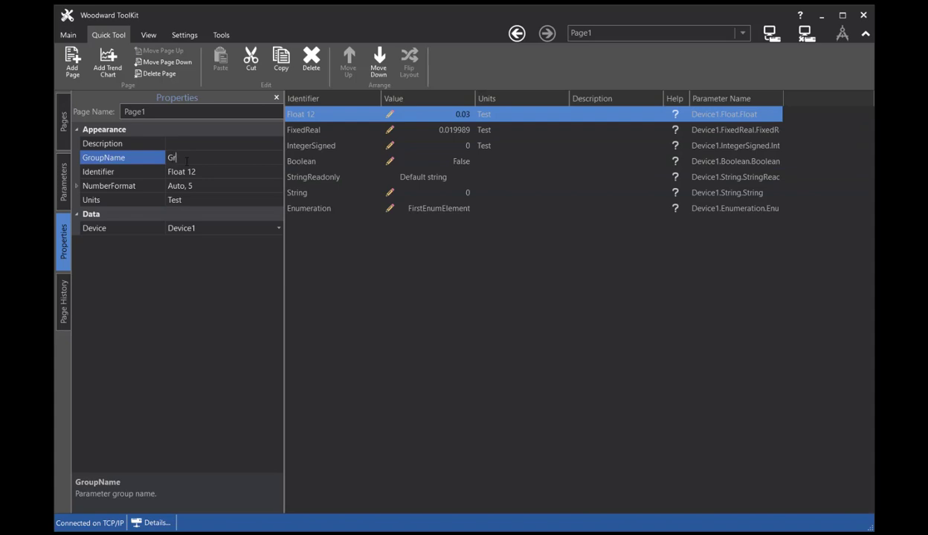
text(oup 1)
key(Return)
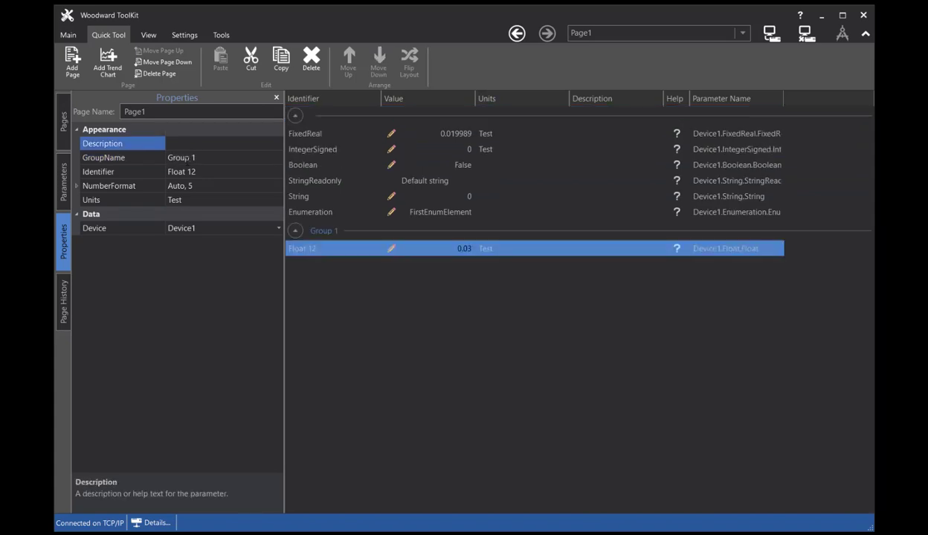
Set the group name of the FixedReal parameter to "Group 1"
click(301, 133)
click(200, 156)
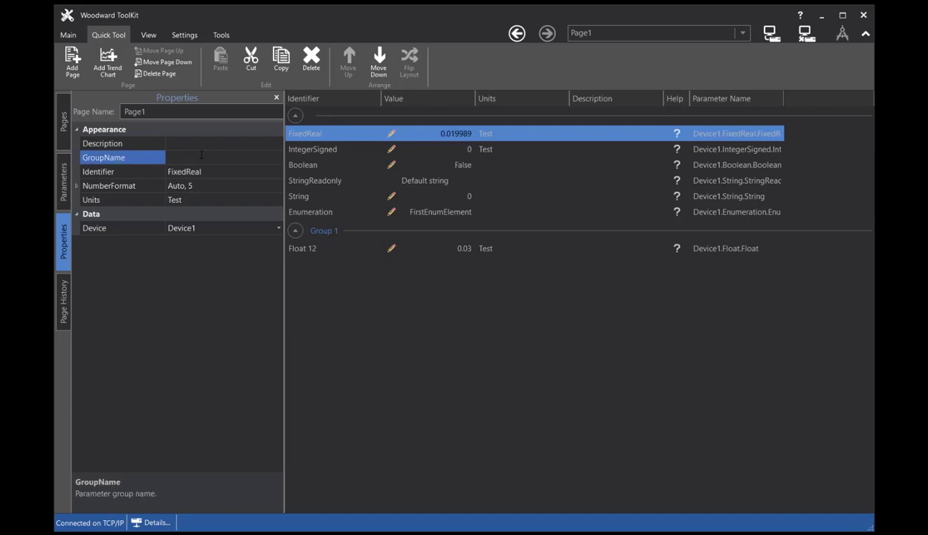
text(Group 1)
key(Return)
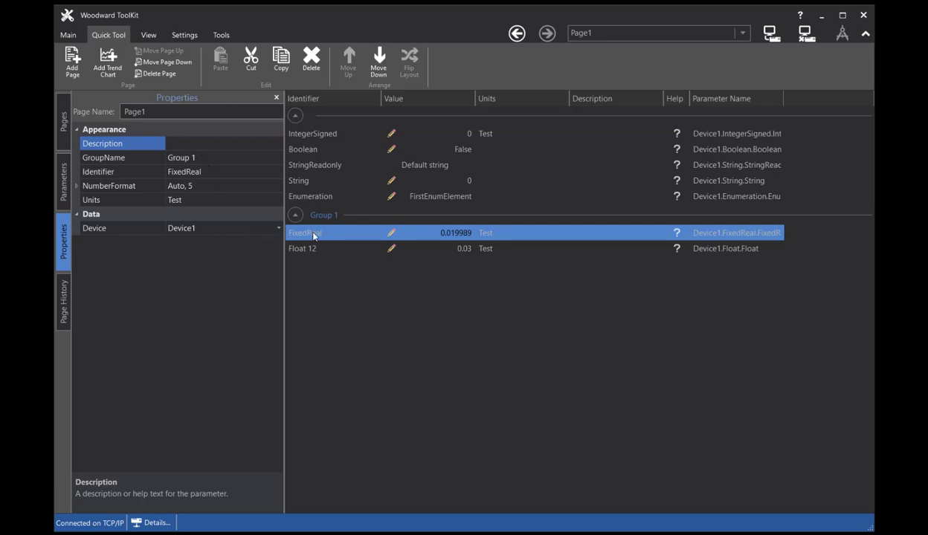
Clear the FixedReal parameter's group name to take it out of Group 1
click(220, 155)
click(142, 158)
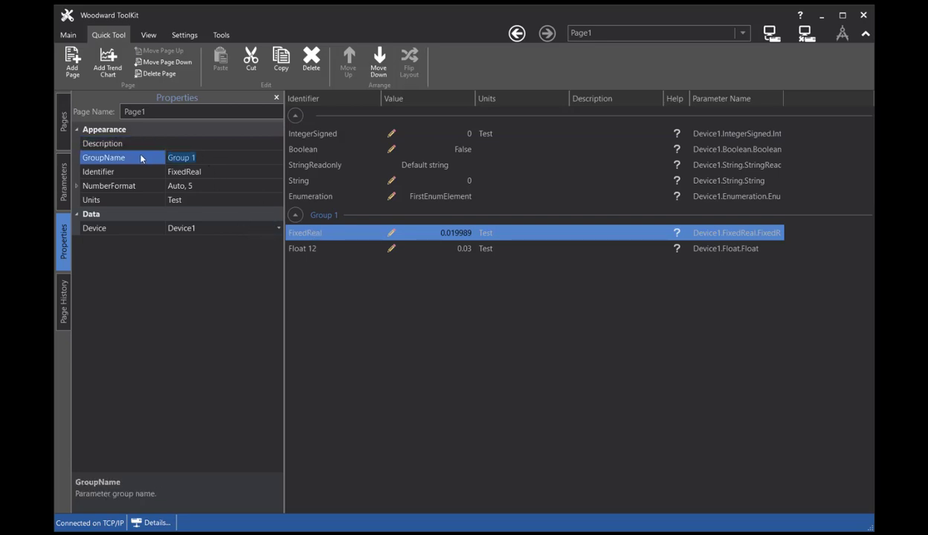
key(BackSpace)
key(Up)
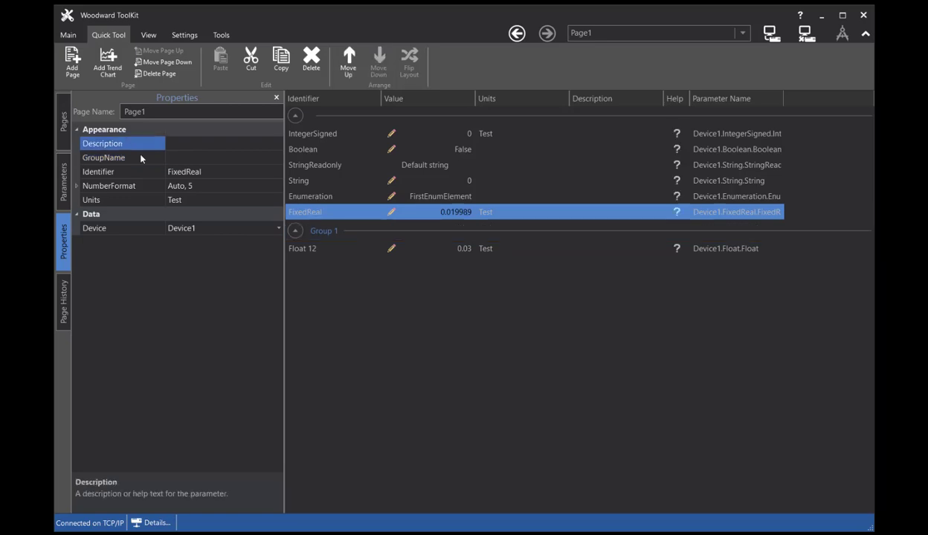
Assign the IntegerSigned, Boolean and StringReadonly parameters together to a new group named "Group 2"
click(312, 137)
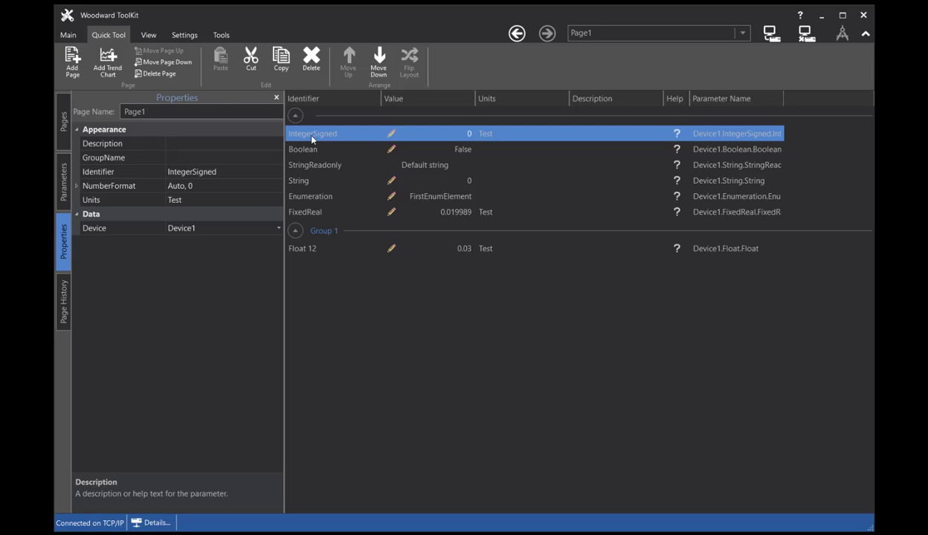
shift+click(313, 164)
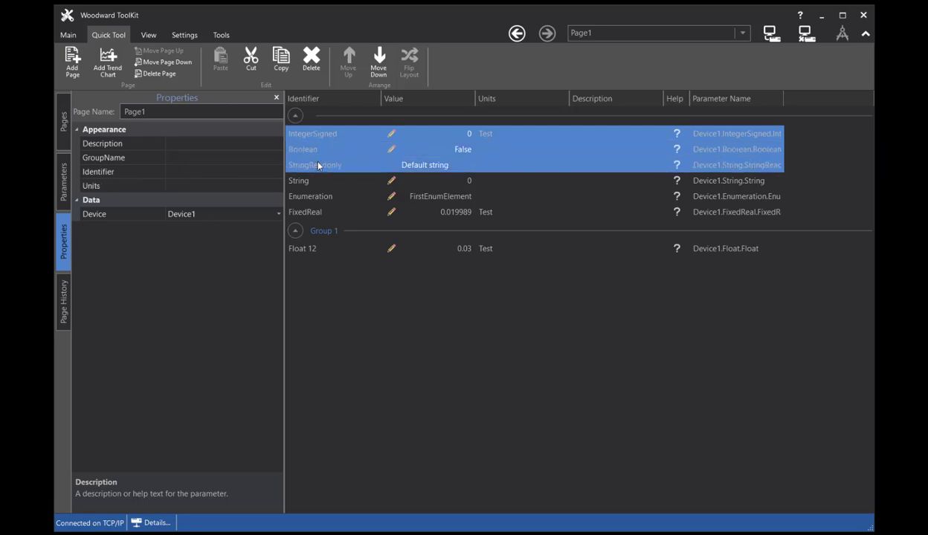
click(179, 157)
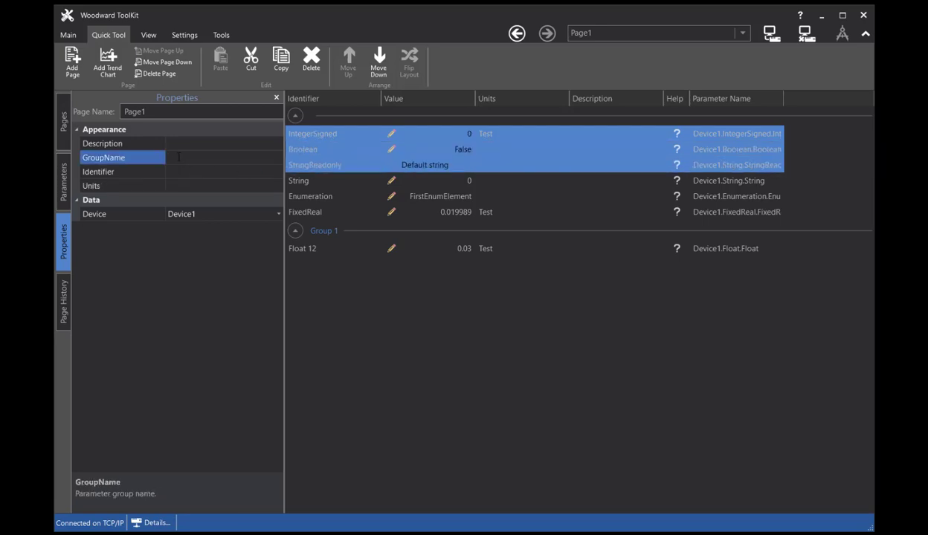
text(Group 2)
key(Return)
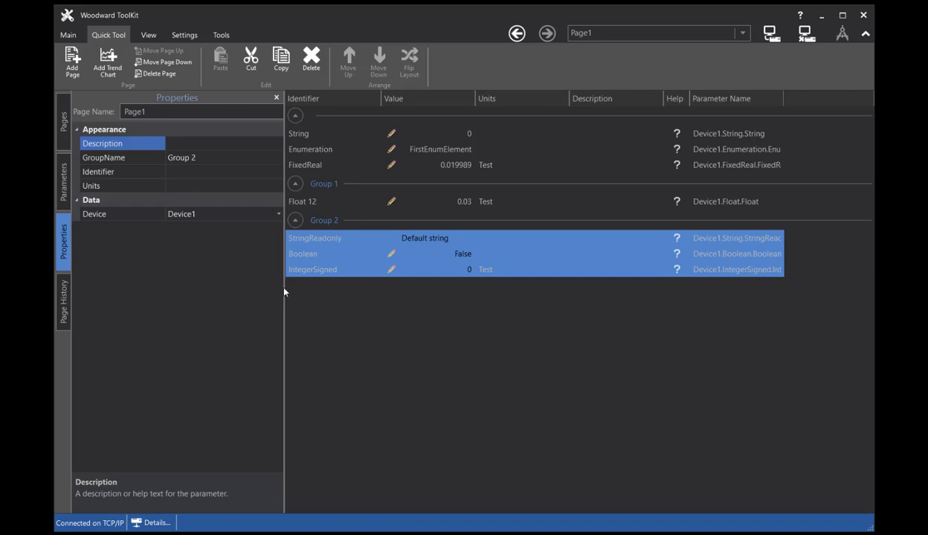
click(371, 325)
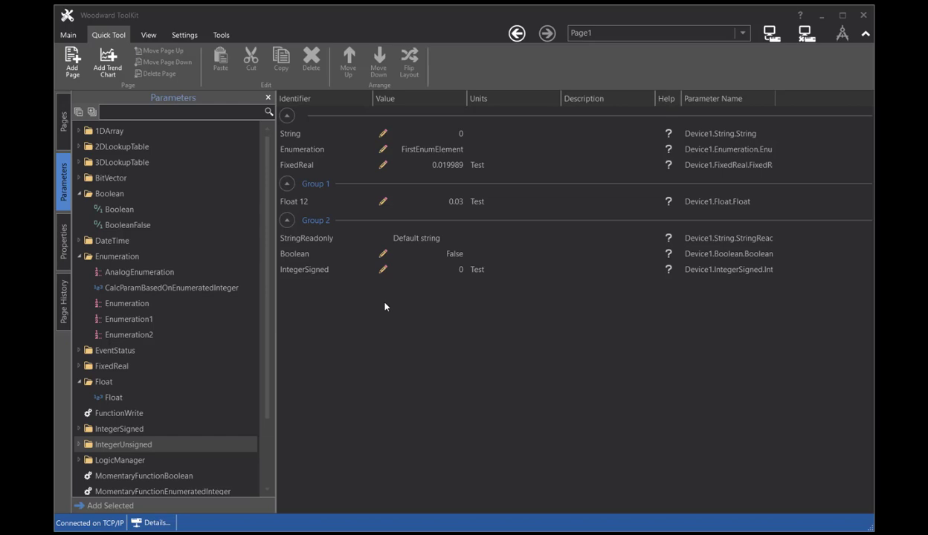
Add a new page and place the Boolean and Enumeration1 parameters on it
click(71, 66)
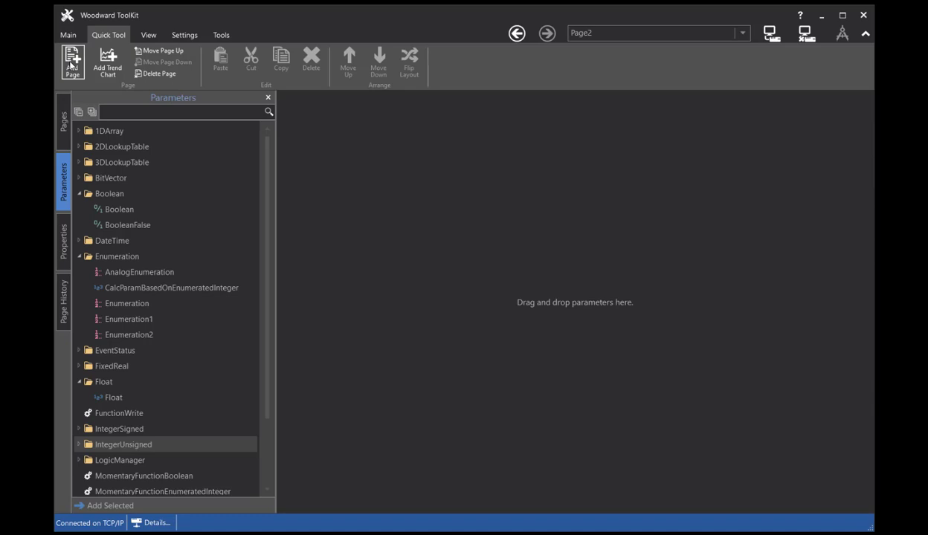
click(126, 212)
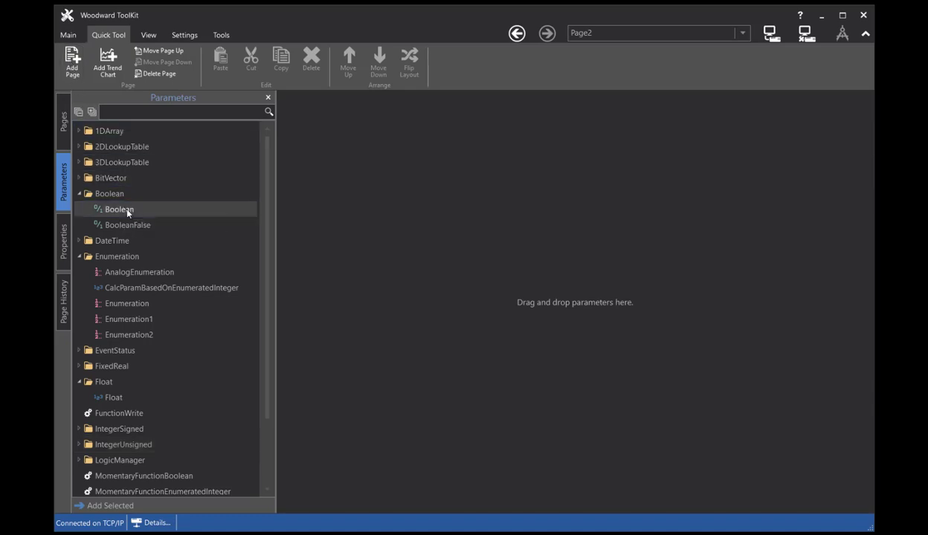
drag(128, 213, 327, 158)
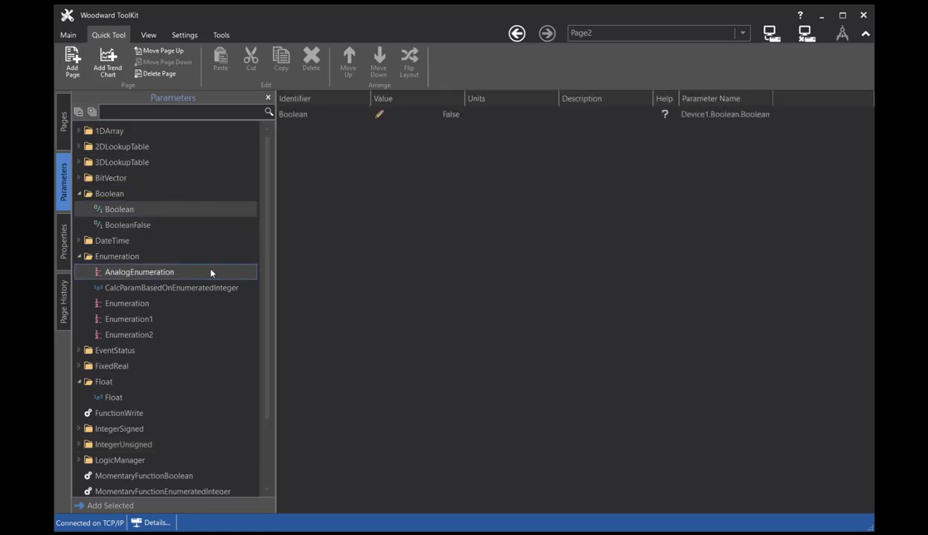
drag(133, 319, 333, 209)
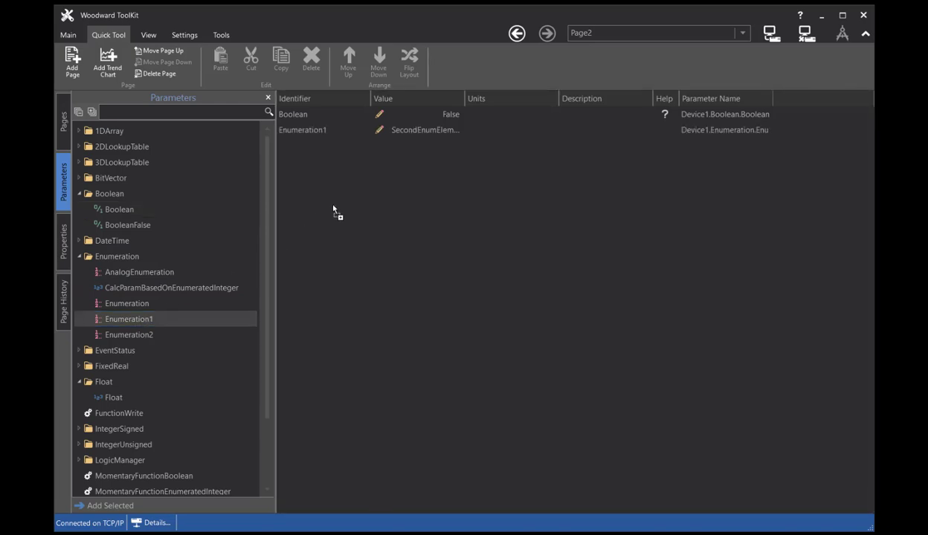
Add a trend chart page and plot the Boolean and Float parameters on it
click(108, 65)
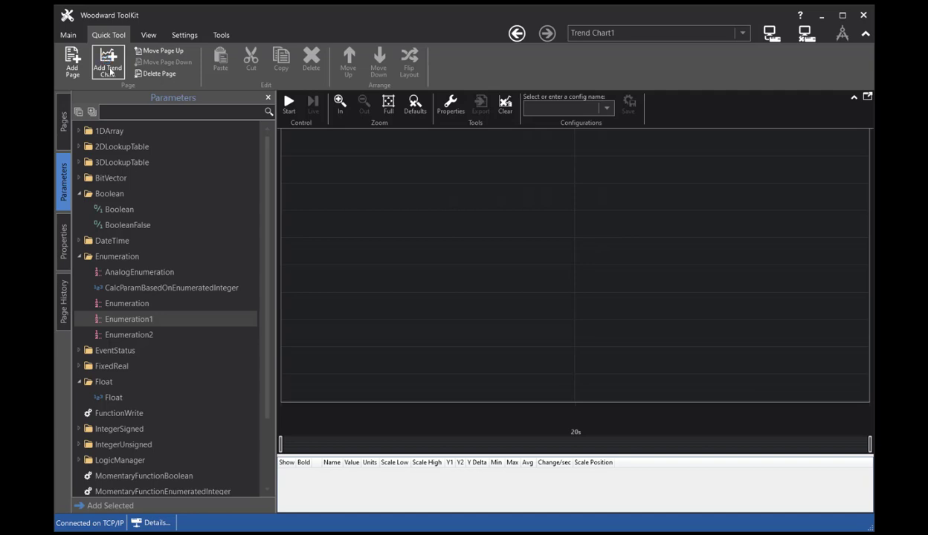
mouse_move(131, 211)
mouse_down()
mouse_move(249, 192)
mouse_move(355, 208)
mouse_up()
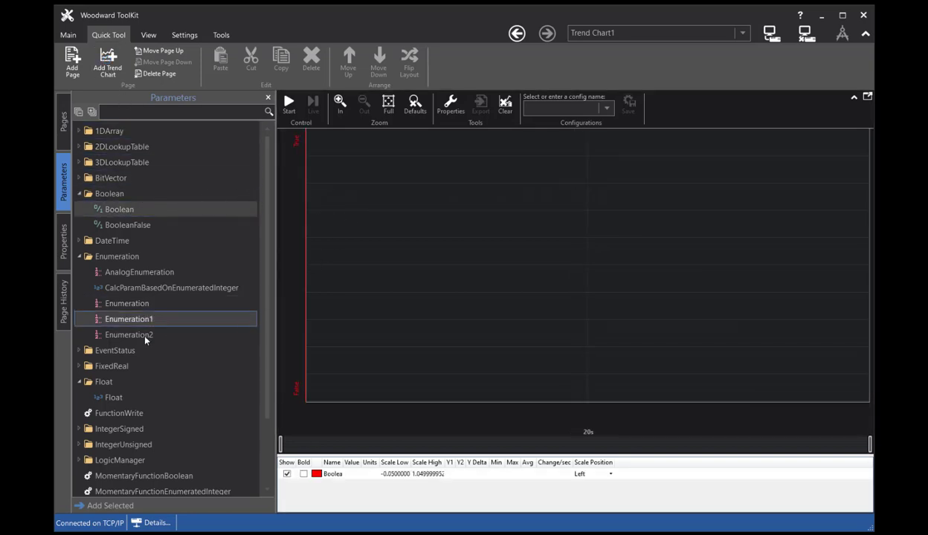
mouse_move(159, 397)
mouse_down()
mouse_move(231, 343)
mouse_move(367, 292)
mouse_up()
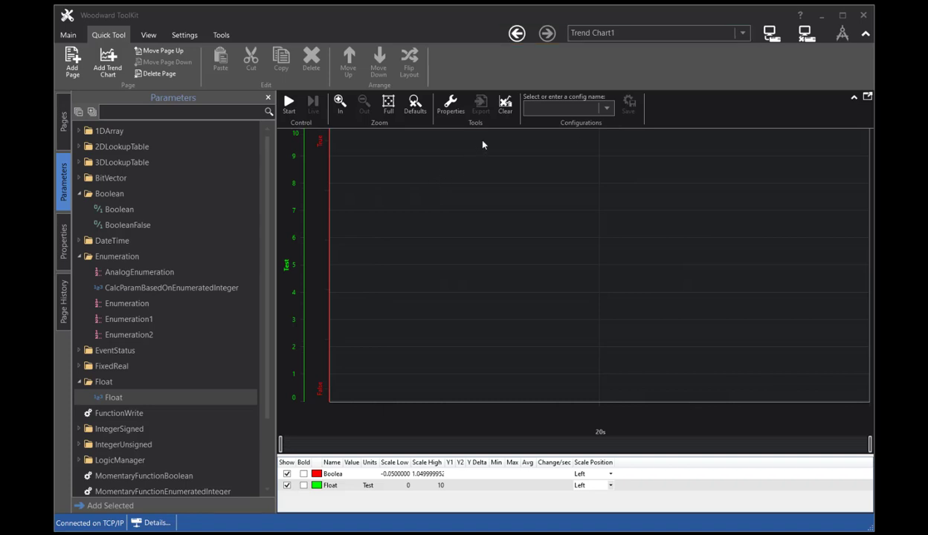
View Page1 and Page2 in turn, go back to the previously visited page and forward again to Page2
click(675, 34)
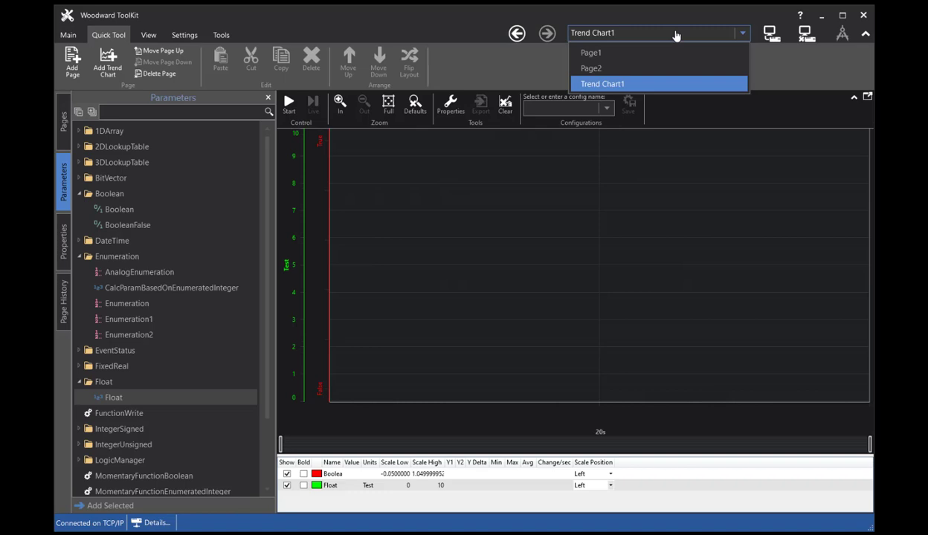
click(625, 53)
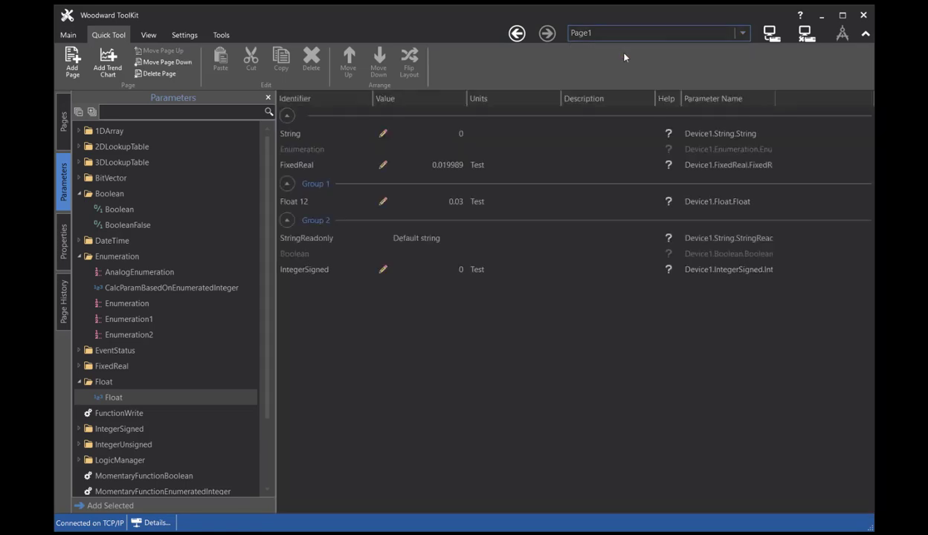
click(630, 34)
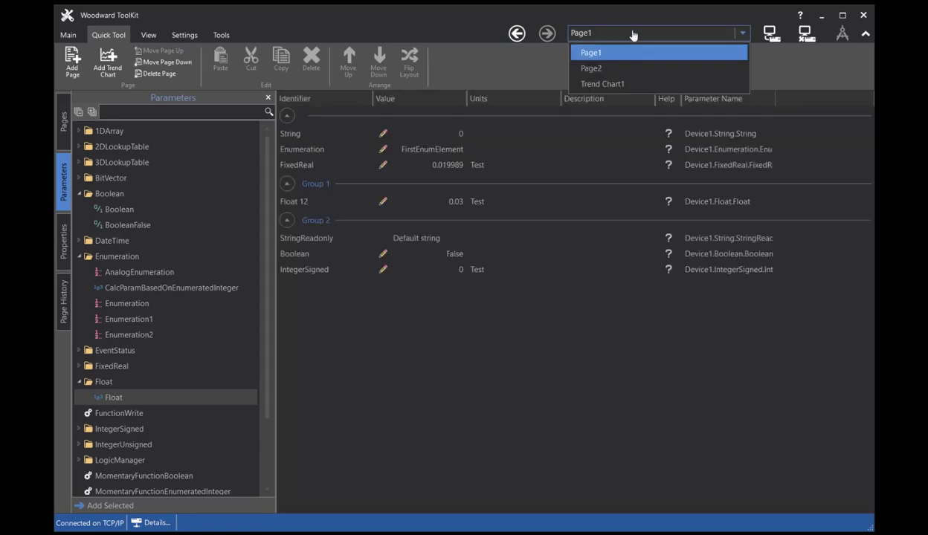
click(590, 66)
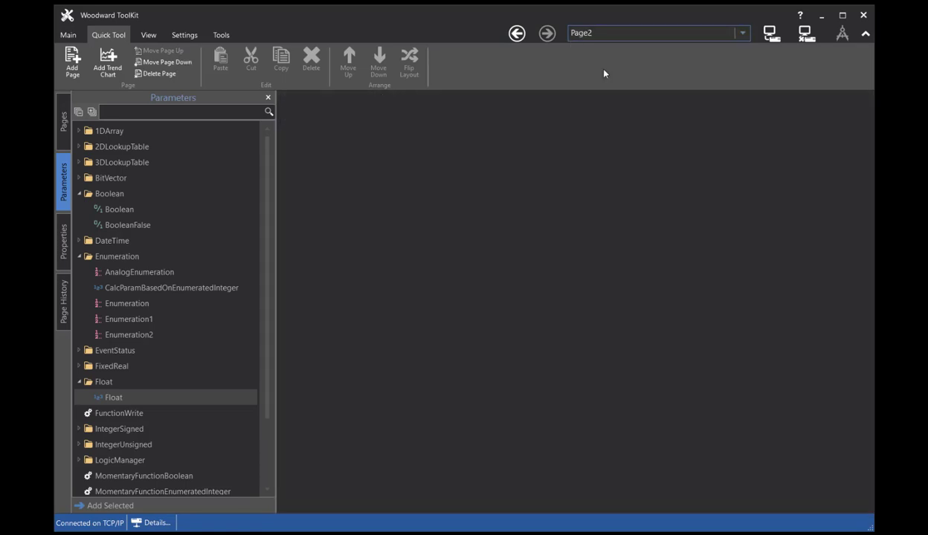
click(518, 34)
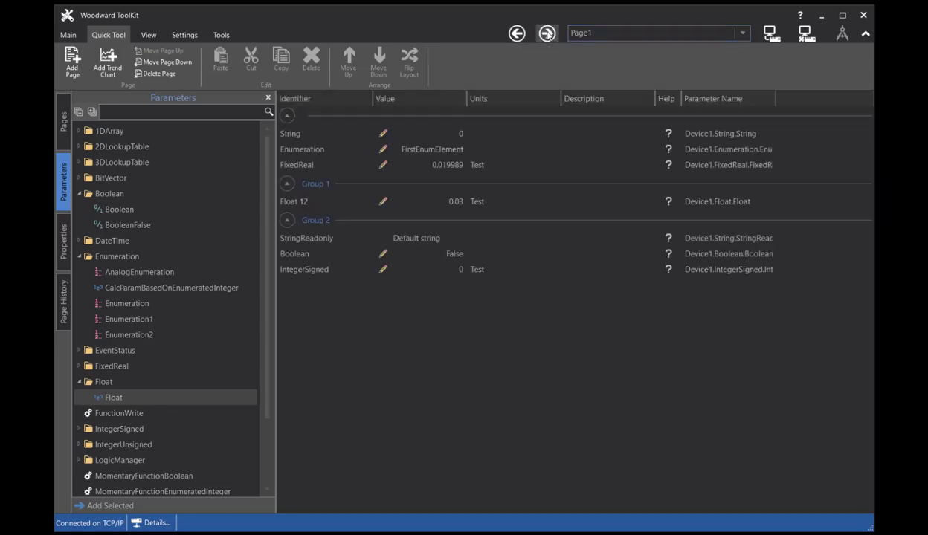
click(548, 35)
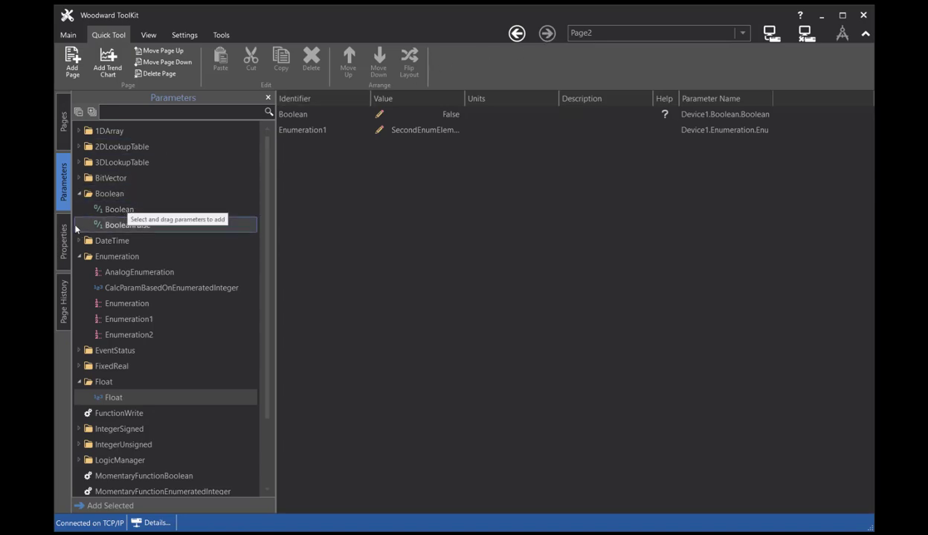
Show the list of all pages and open Page1 from it
click(64, 123)
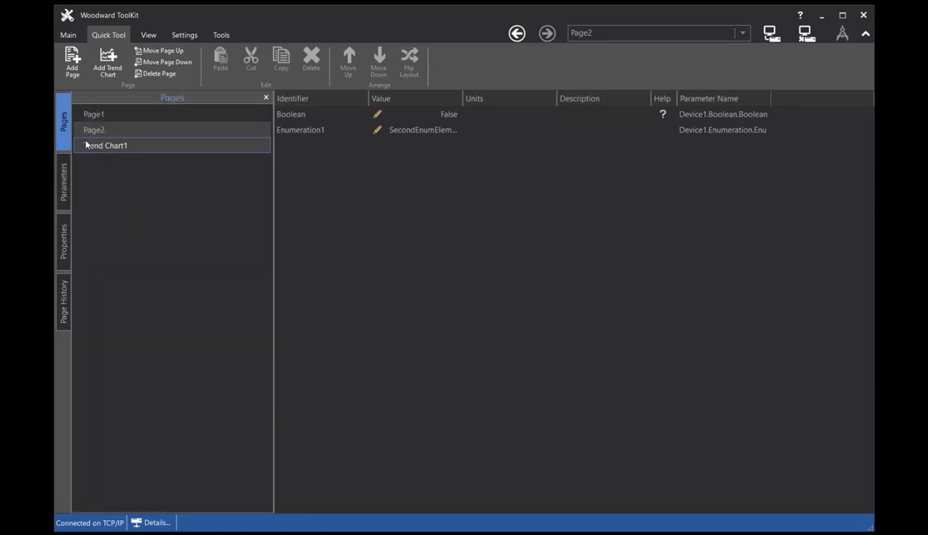
click(105, 116)
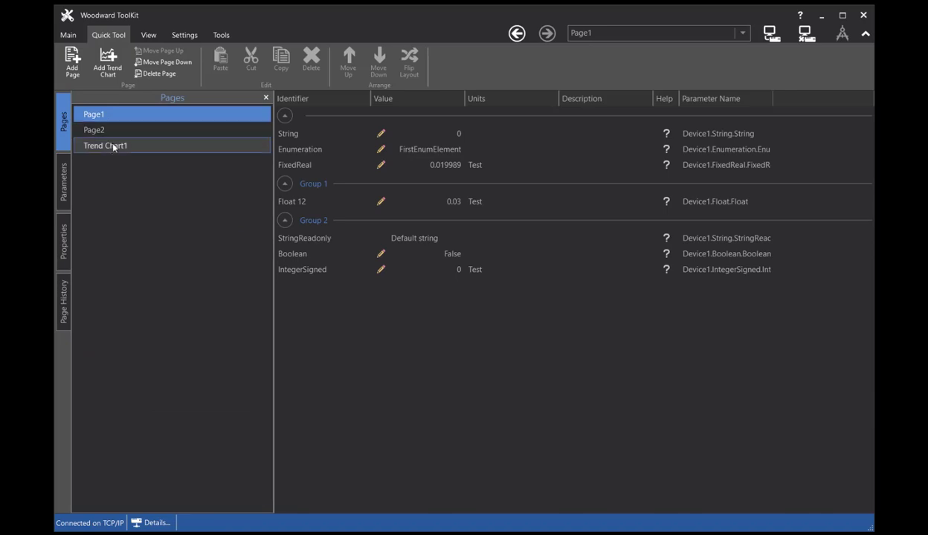
Open Trend Chart1, and use the page history to return to Page2 and Page1
click(115, 148)
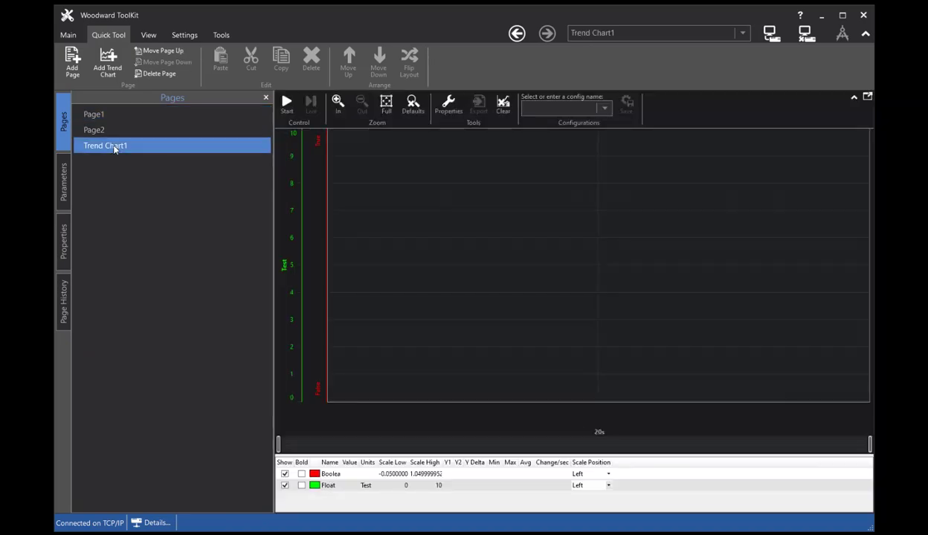
click(63, 301)
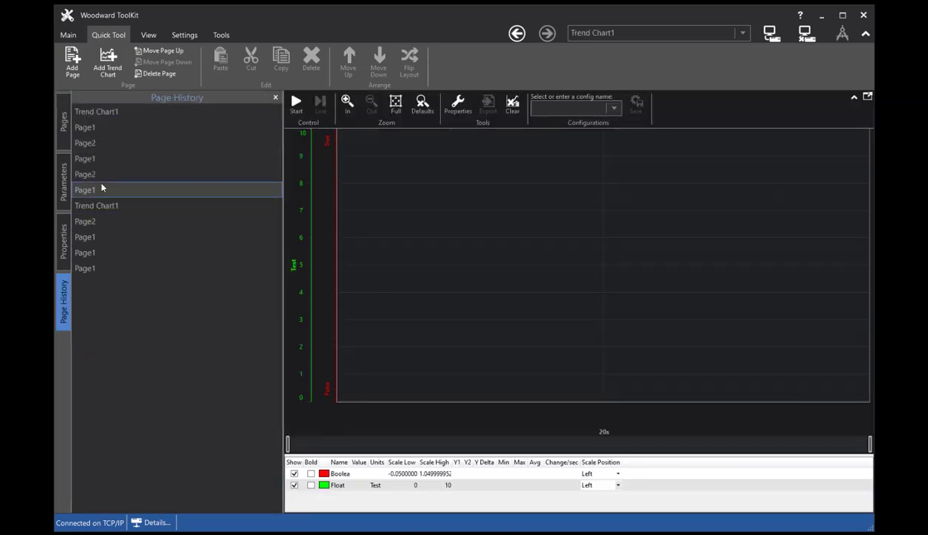
click(98, 145)
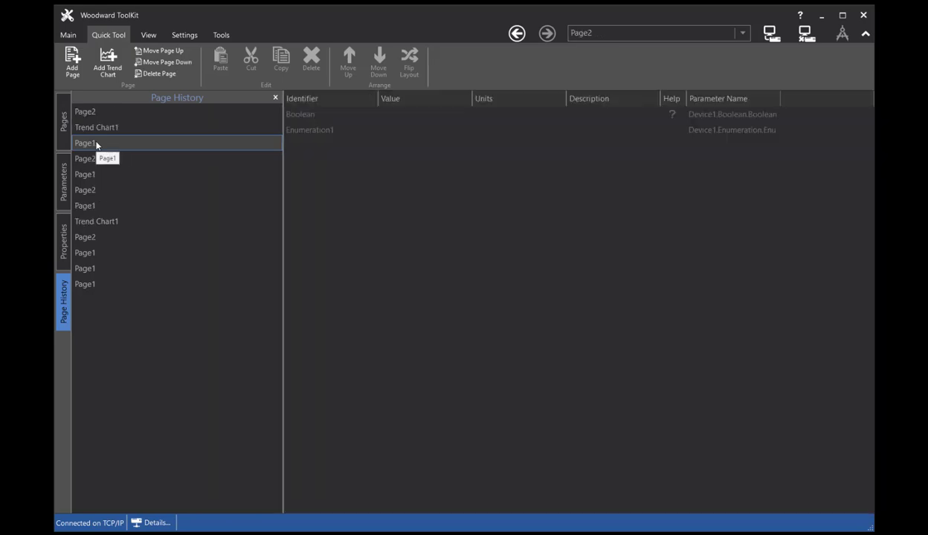
click(91, 208)
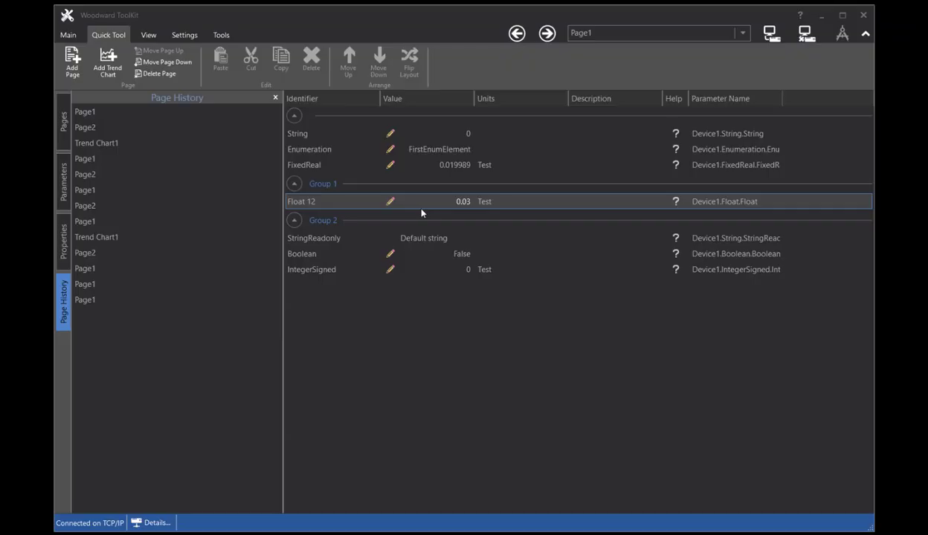
Move Page2 ahead of Page1 in the page order and move it back below
click(64, 123)
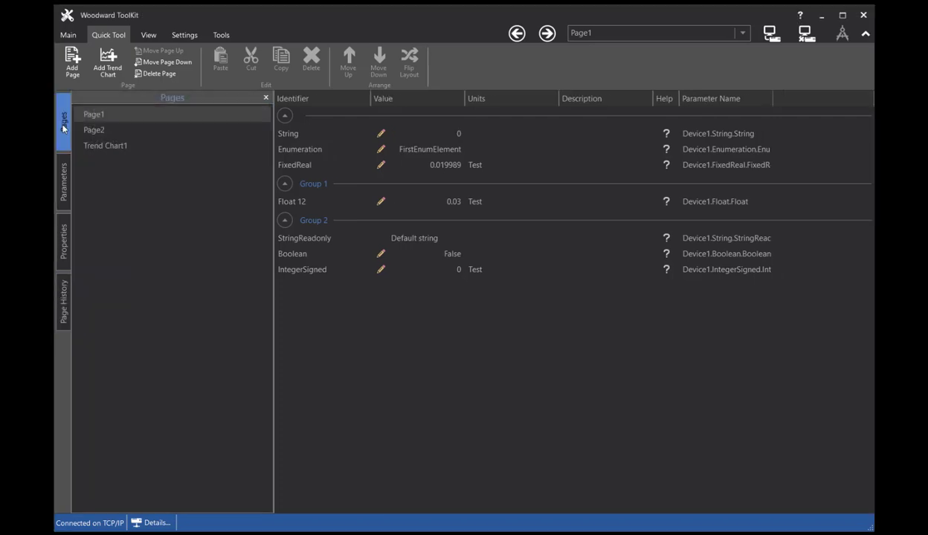
click(100, 132)
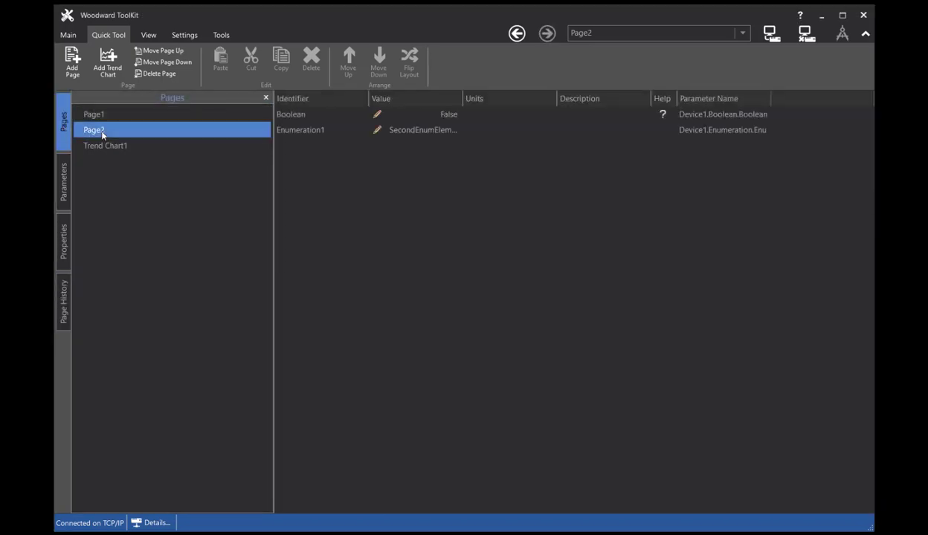
click(158, 51)
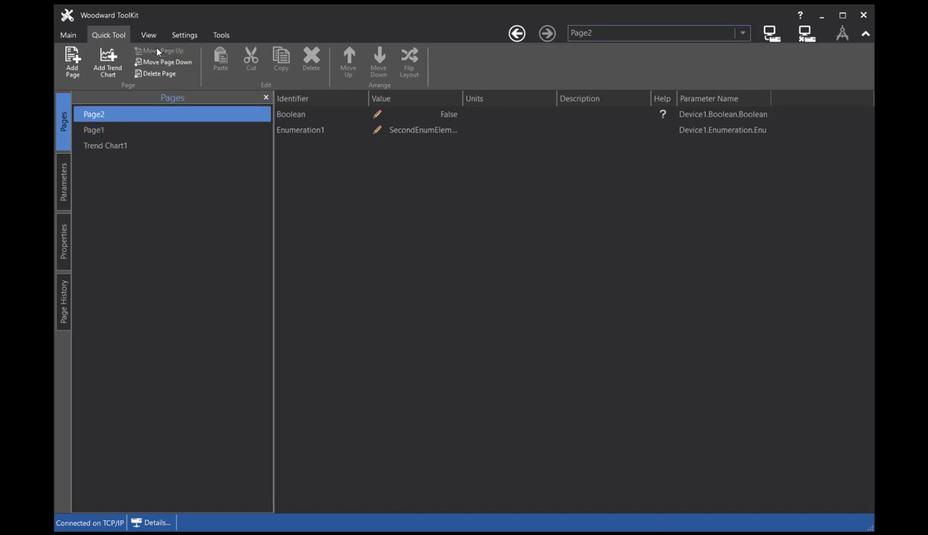
click(163, 64)
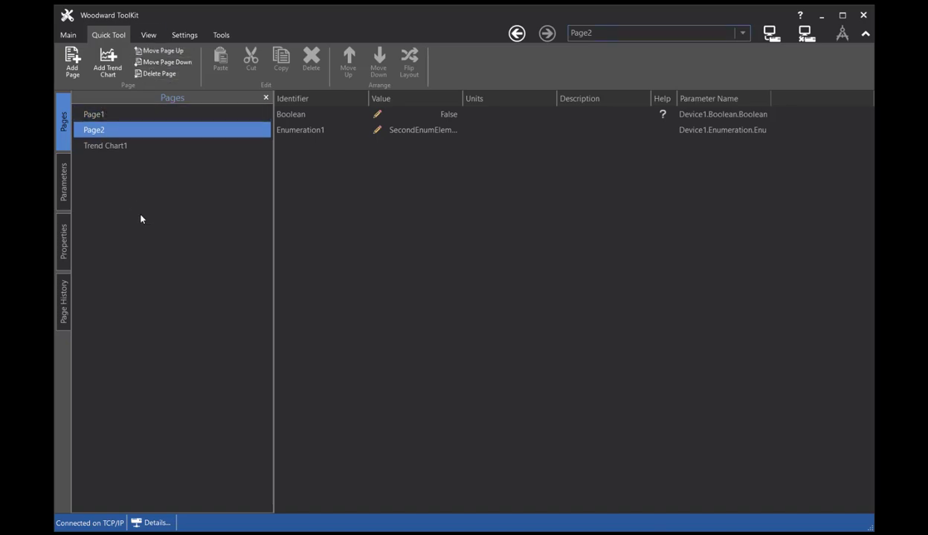
Open Page1 and add its FixedReal parameter to a new trend chart
click(102, 113)
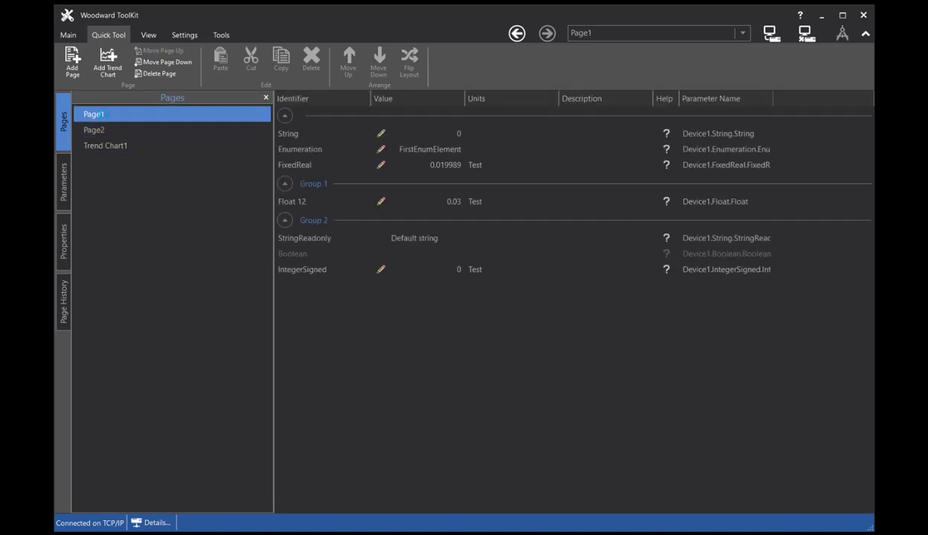
click(159, 74)
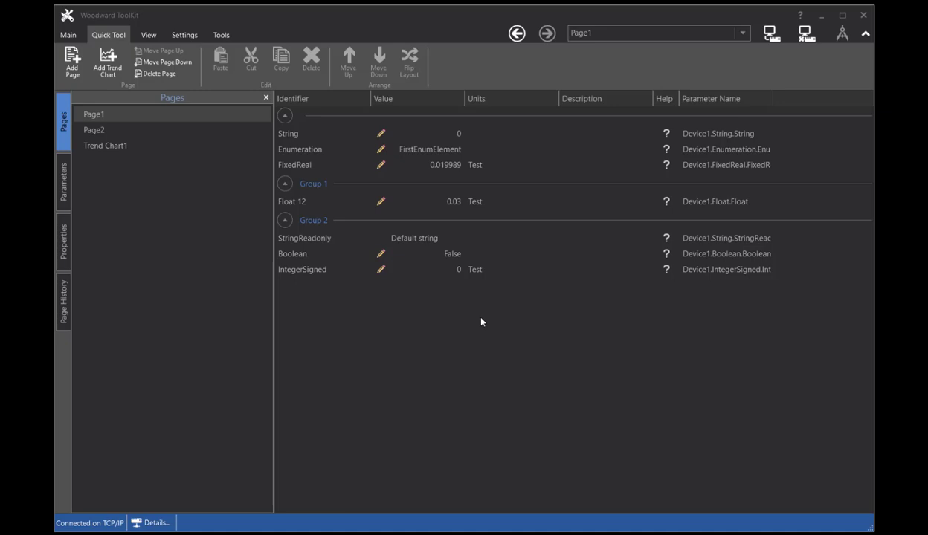
right_click(419, 165)
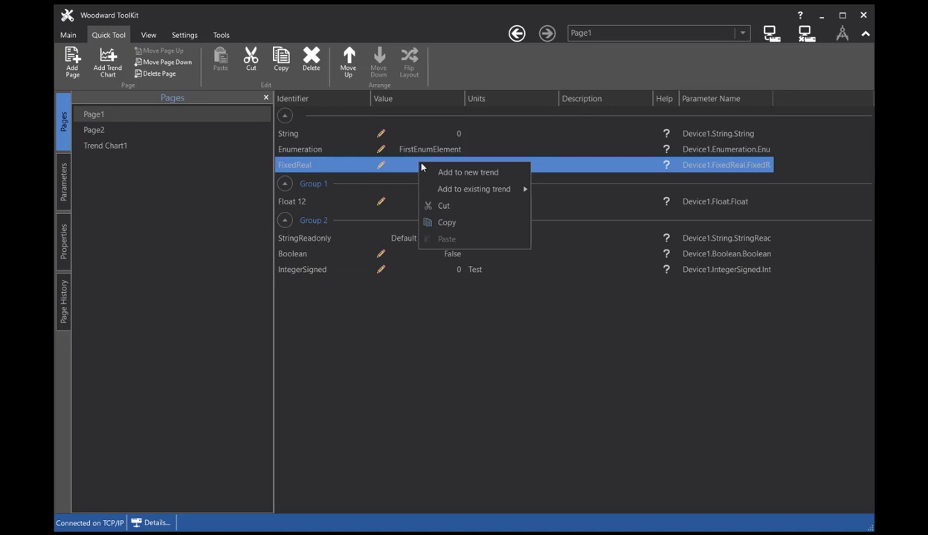
click(445, 173)
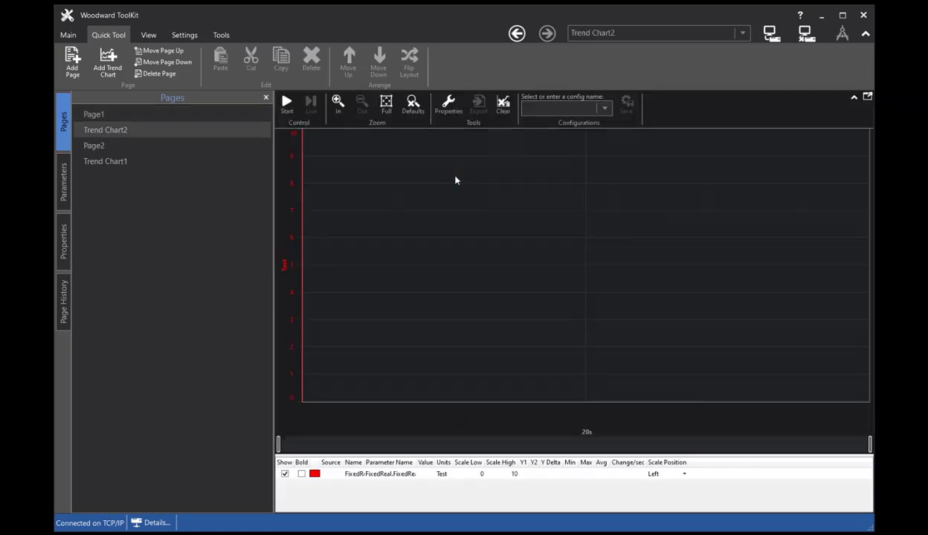
Add Page1's Boolean parameter to the existing Trend Chart2 and open that chart
click(610, 33)
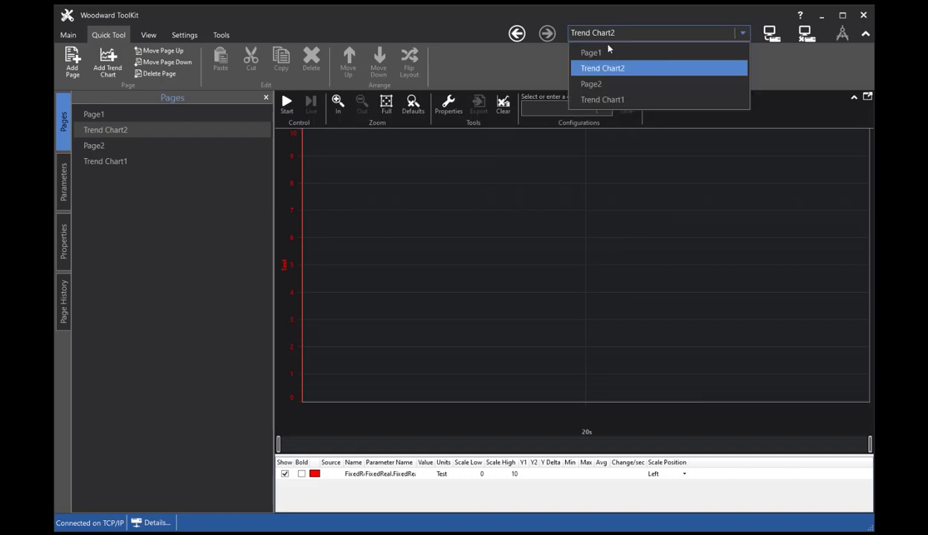
click(604, 53)
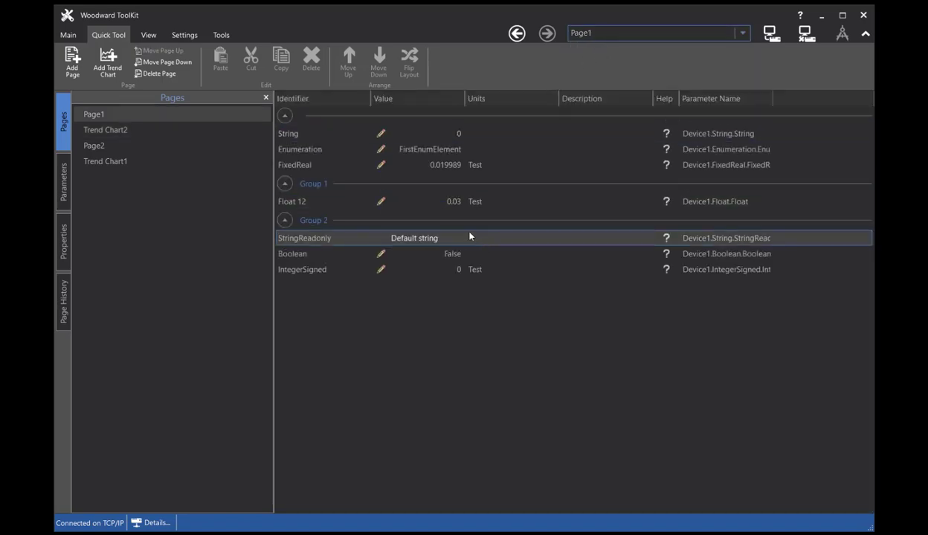
right_click(437, 260)
mouse_move(482, 286)
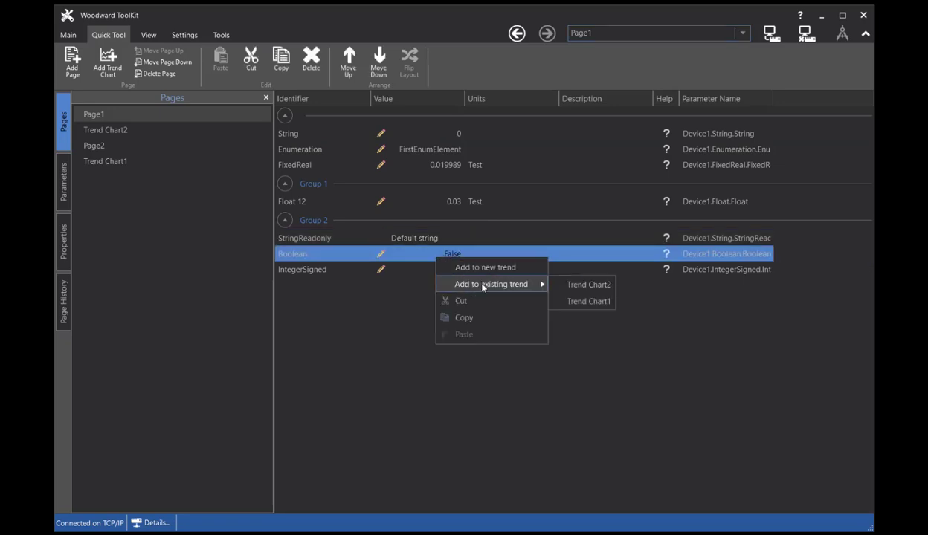
click(588, 285)
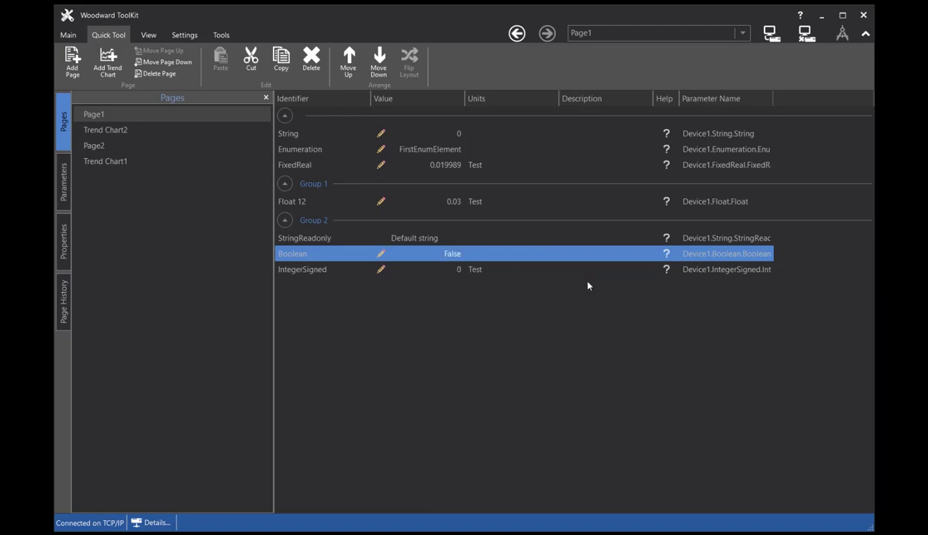
click(601, 34)
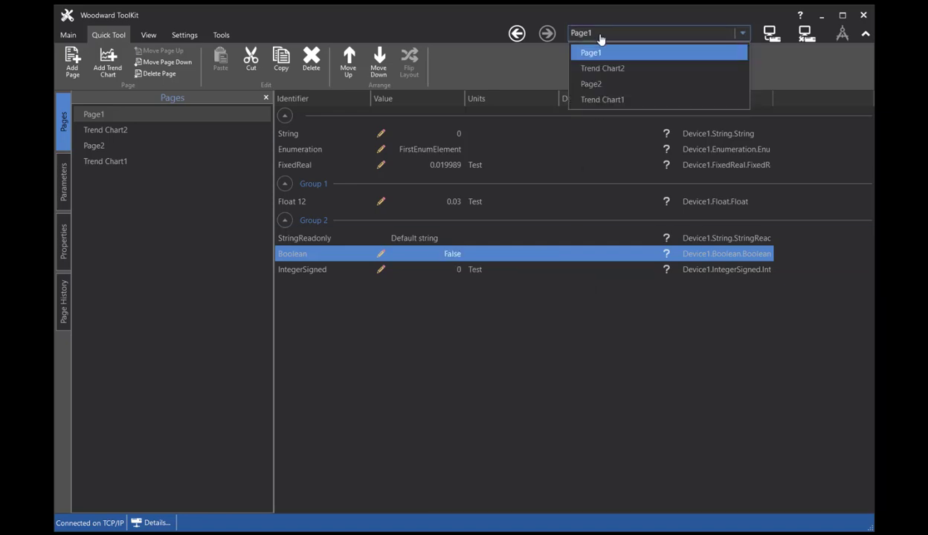
click(603, 70)
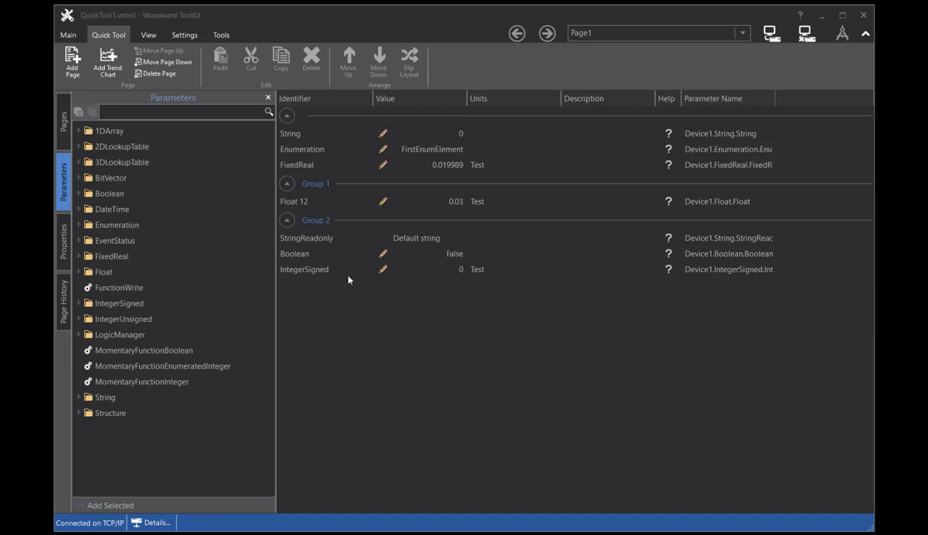
Save the tool to the Desktop as QuickTool1.wtool, replacing the existing file
click(65, 36)
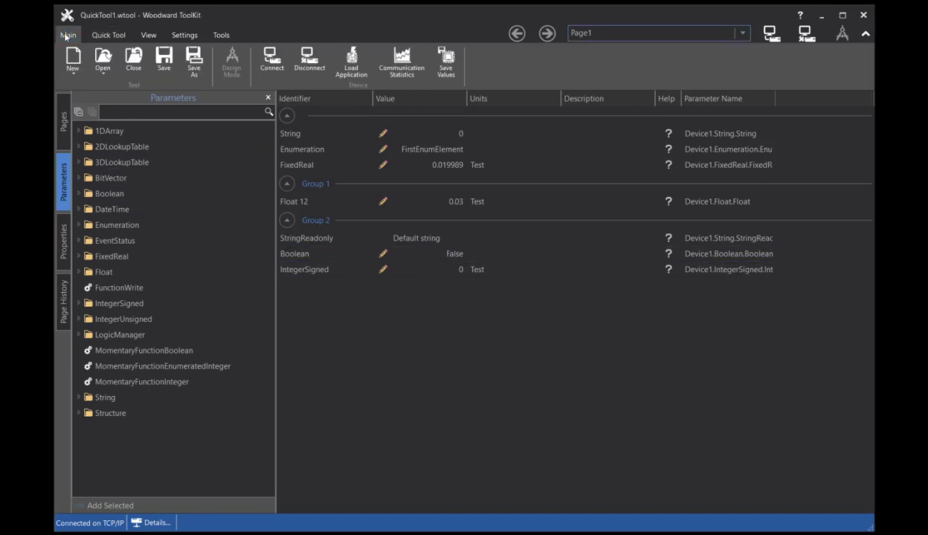
click(195, 68)
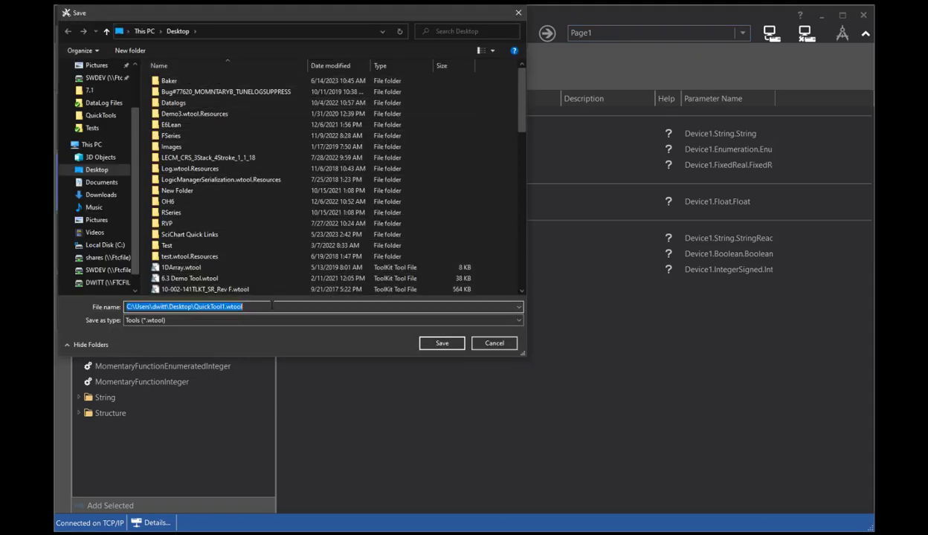
click(439, 349)
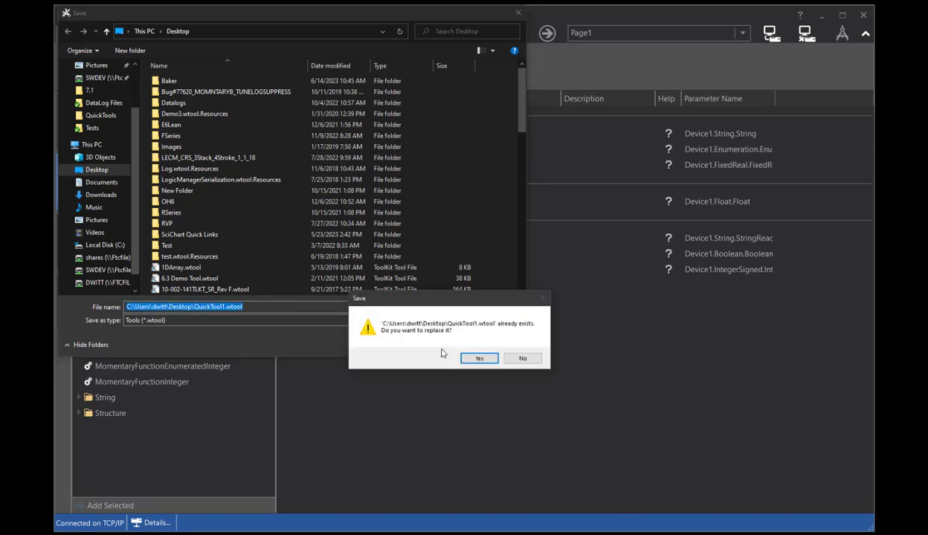
click(477, 360)
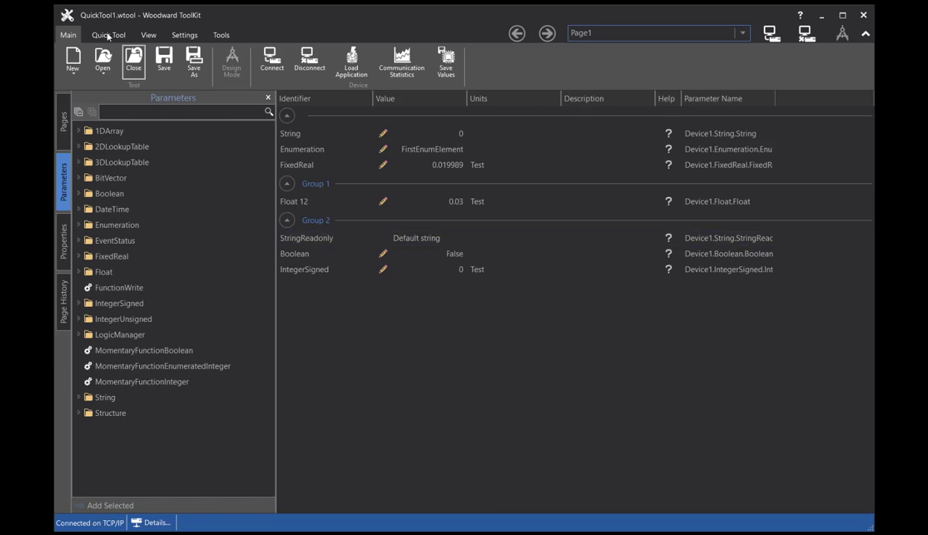
Close the current tool and reopen QuickTool1.wtool from the Desktop
click(131, 61)
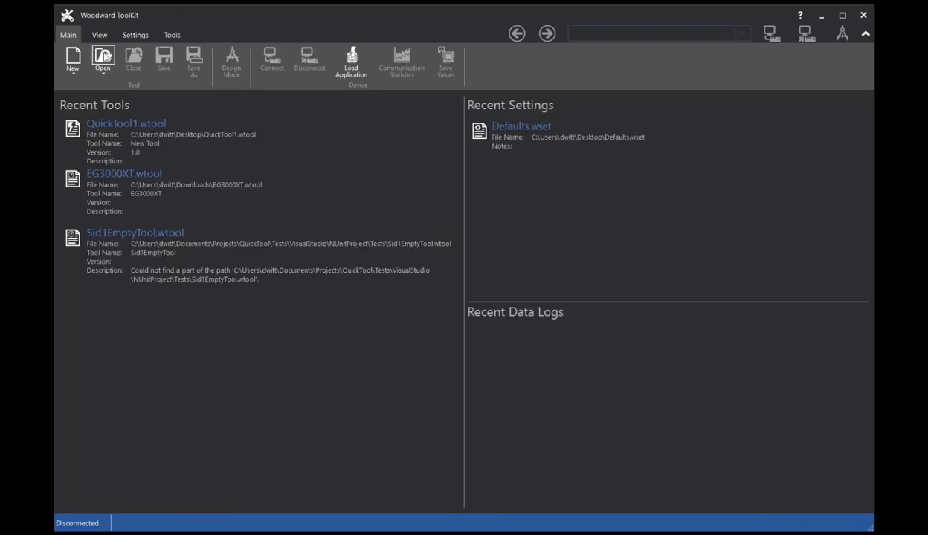
click(102, 60)
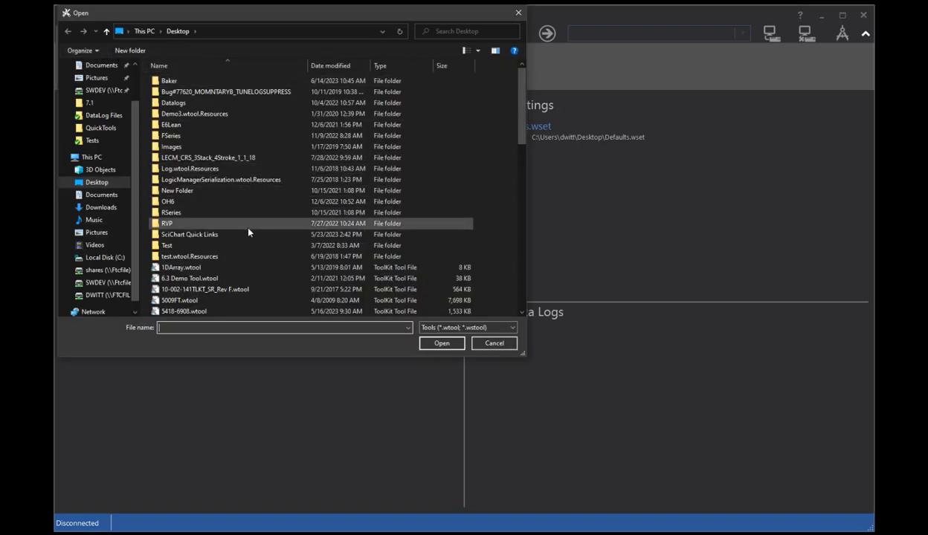
text(q)
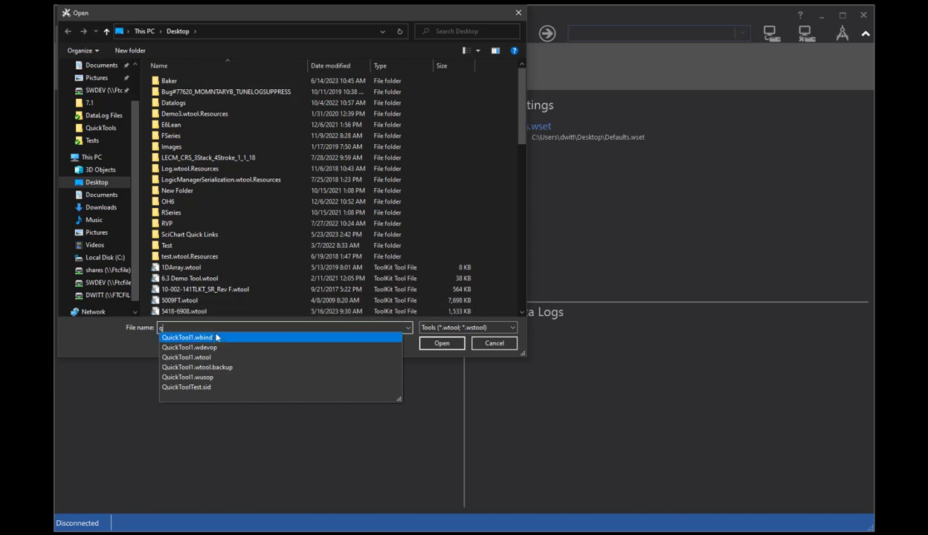
click(288, 347)
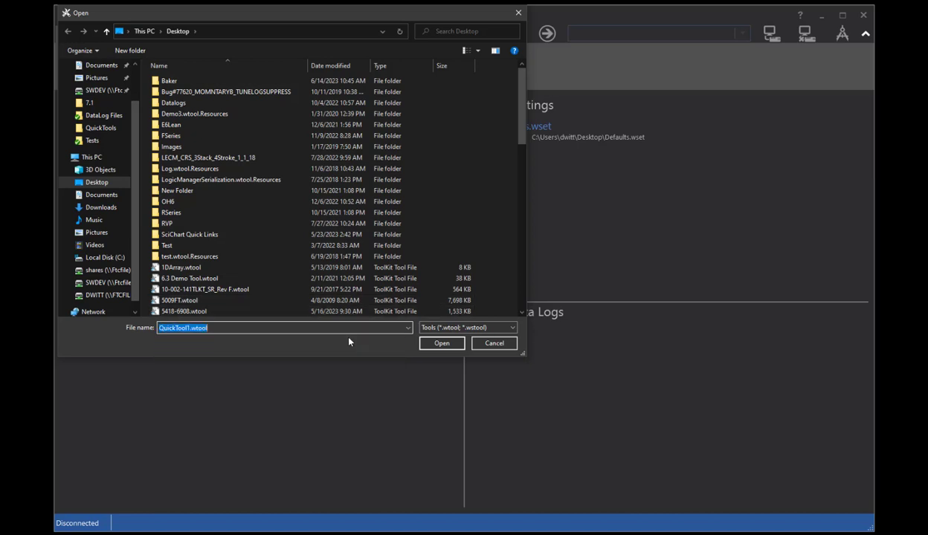
click(432, 344)
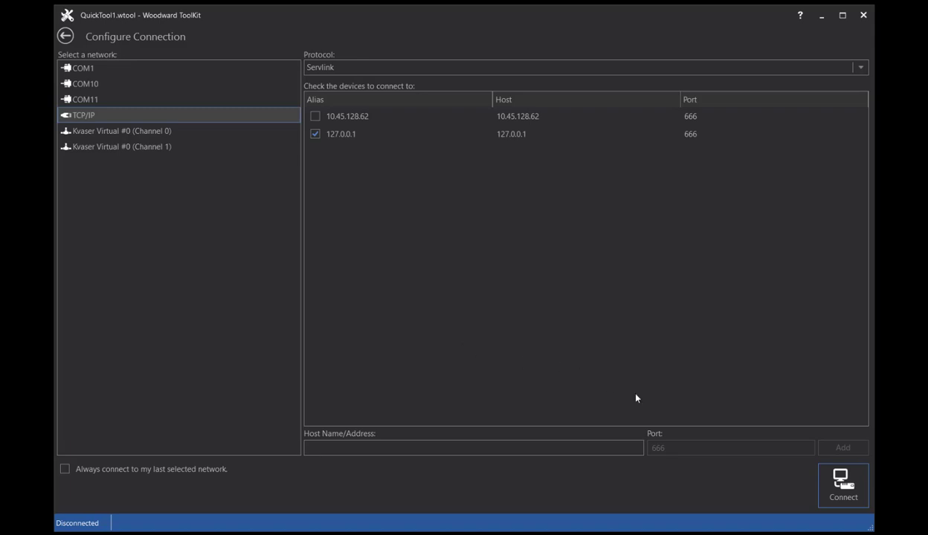
Connect to the 127.0.0.1 device over TCP/IP and log in with the security password
click(831, 477)
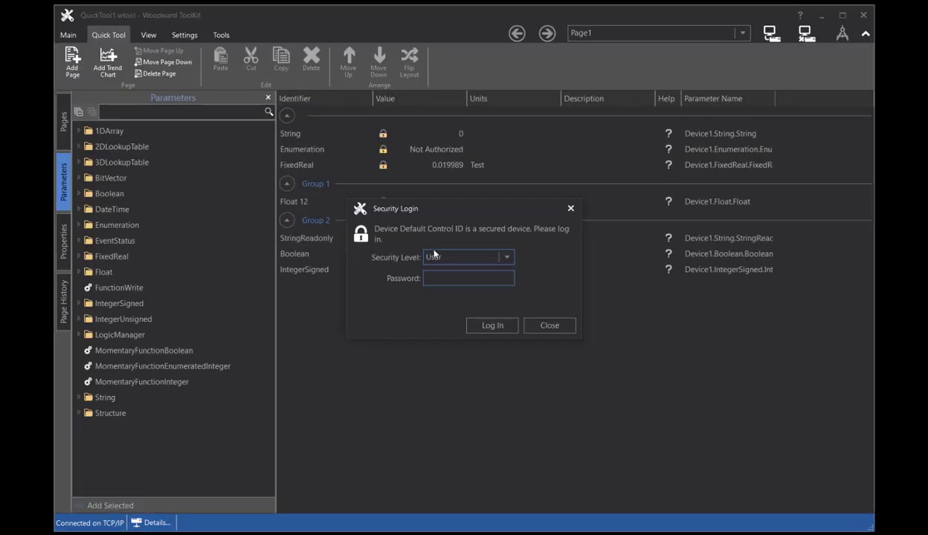
text(****)
click(493, 326)
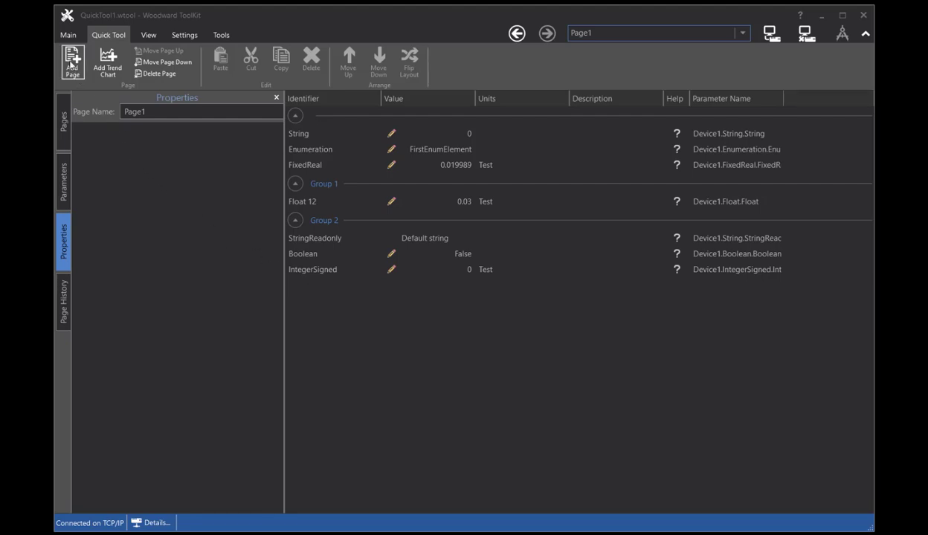
Add a new page and place the 2DLookupTable parameter from the 2DLookupTable folder on it
click(72, 62)
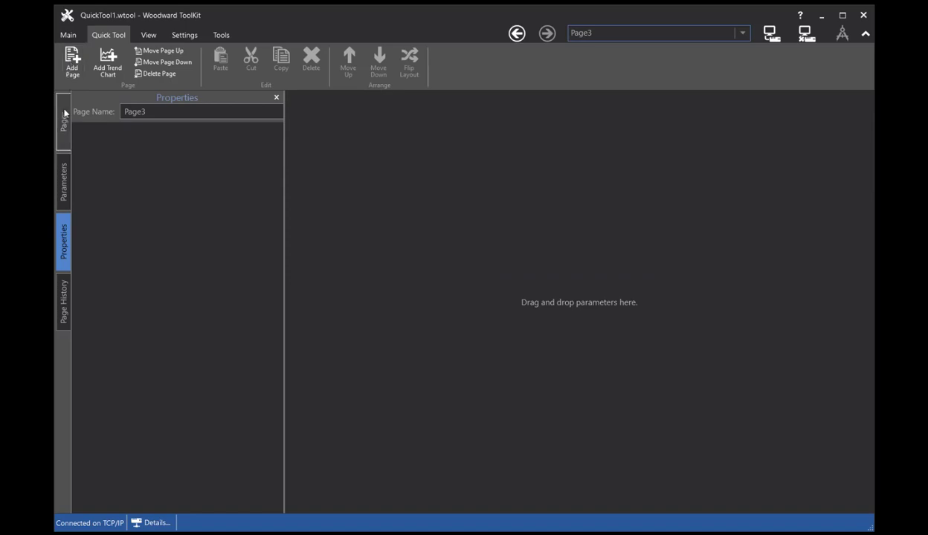
click(64, 179)
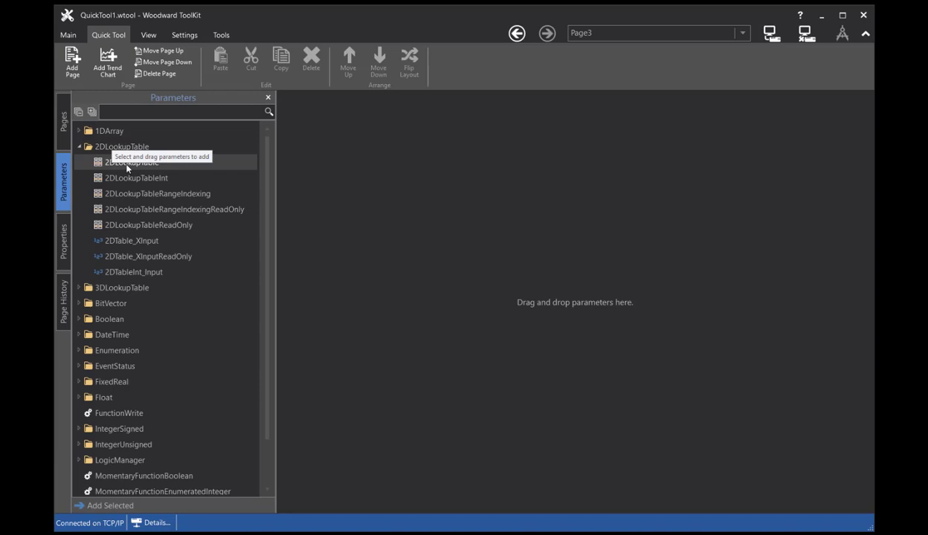
drag(123, 159, 374, 171)
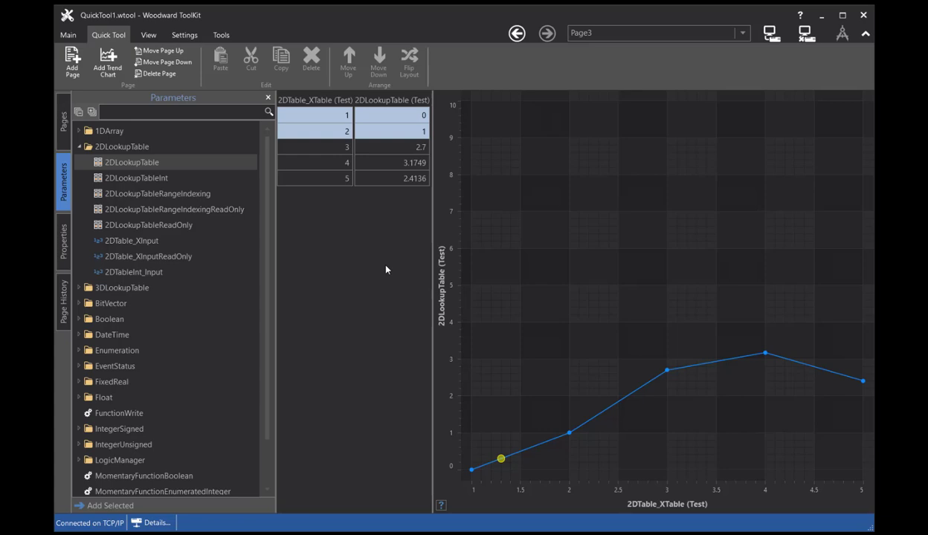
Set the 2DLookupTable value for X = 3 to 2.8 and select the curve's point at X = 5
double_click(389, 147)
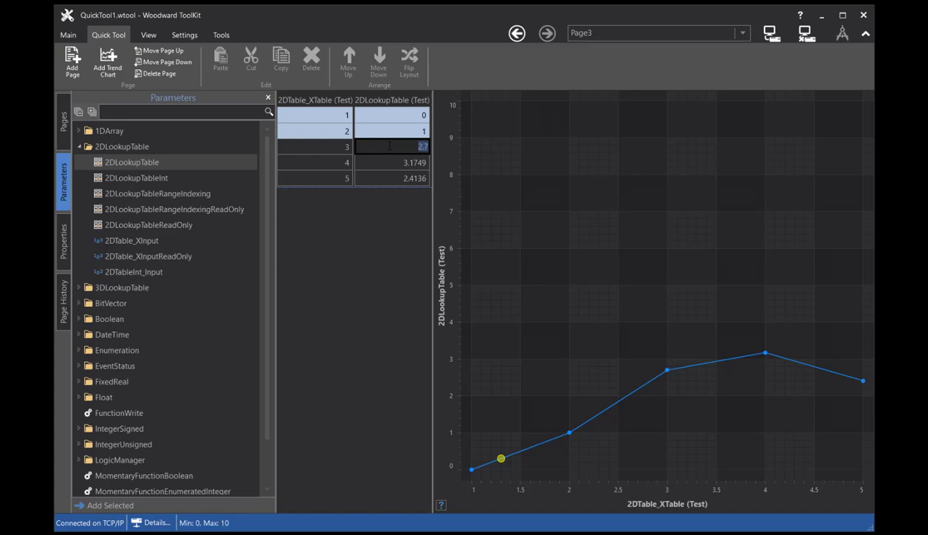
text(2.8)
key(Return)
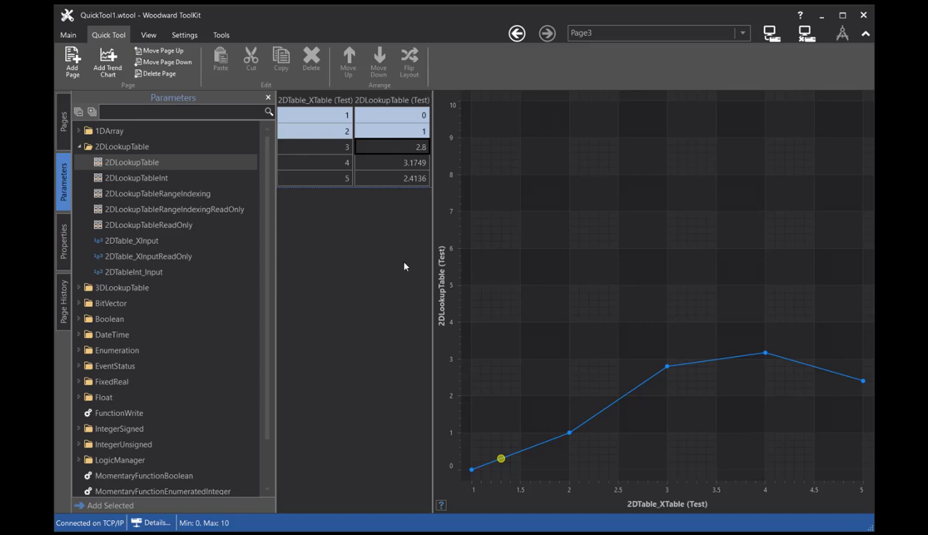
click(863, 382)
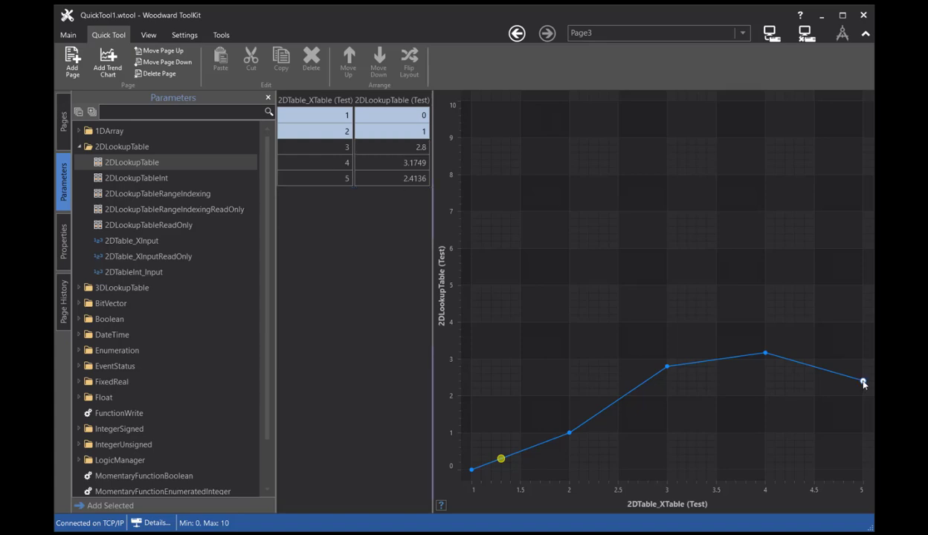
Lower the curve's point at X = 5 to 2.2717 and adjust its point at X = 4 to 3.3212 on the chart
mouse_move(863, 379)
mouse_down()
mouse_move(862, 335)
mouse_move(869, 494)
mouse_move(863, 386)
mouse_up()
click(765, 354)
key(Up)
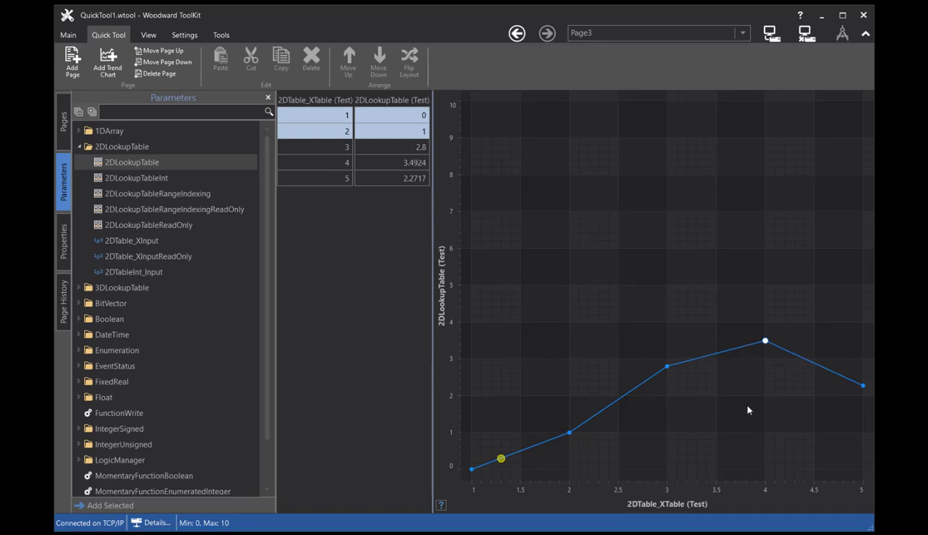
key(Up)
key(Down)
key(Down)
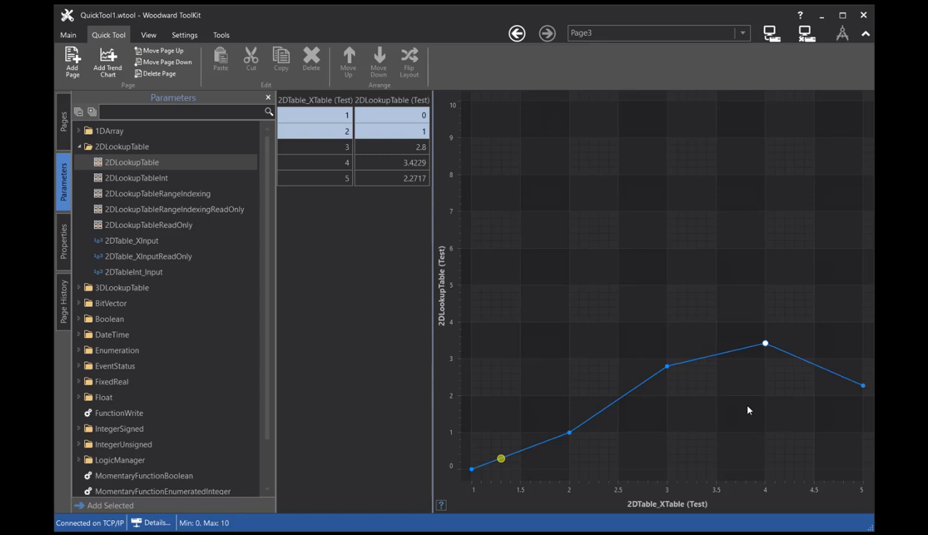
key(Down)
key(Down)
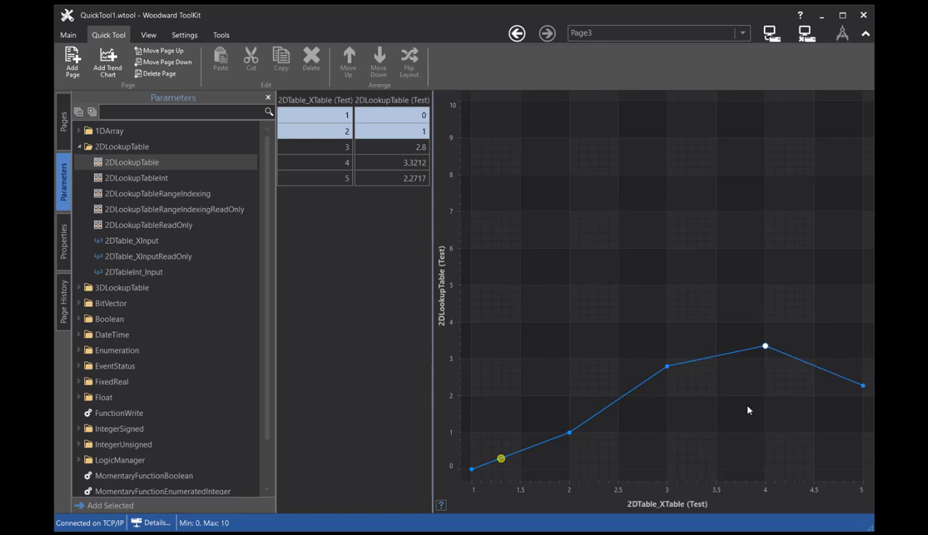
key(Down)
key(Left)
key(Right)
key(Right)
key(Left)
Examine the properties of the 2D lookup chart and of its value table
click(61, 243)
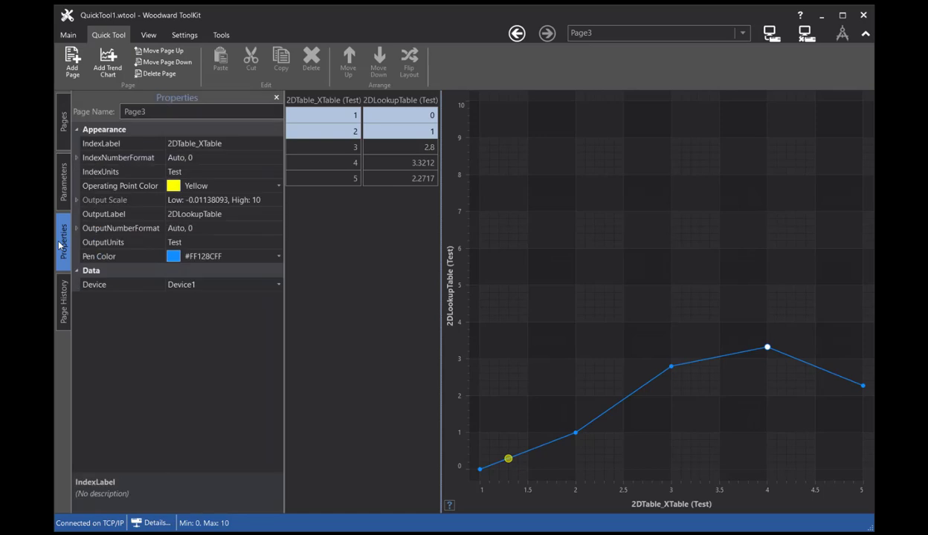
click(402, 152)
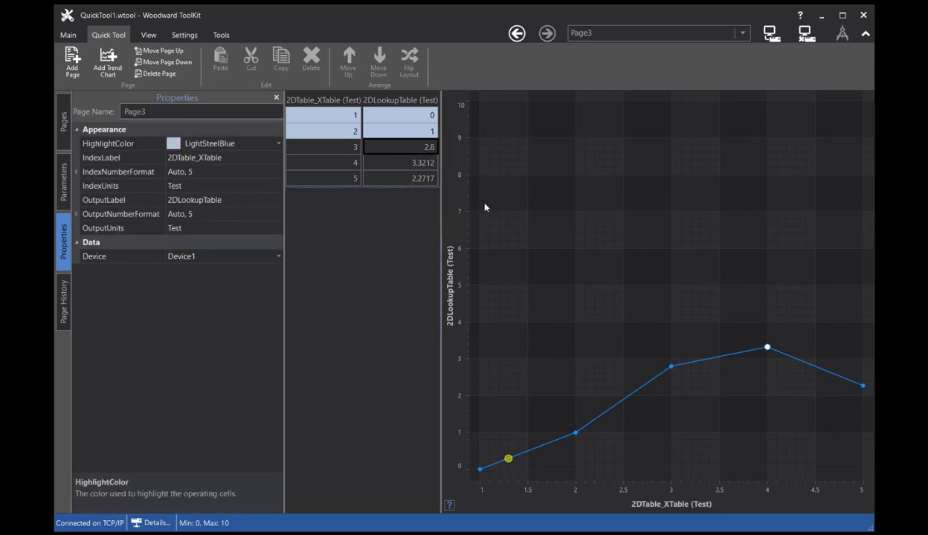
click(599, 216)
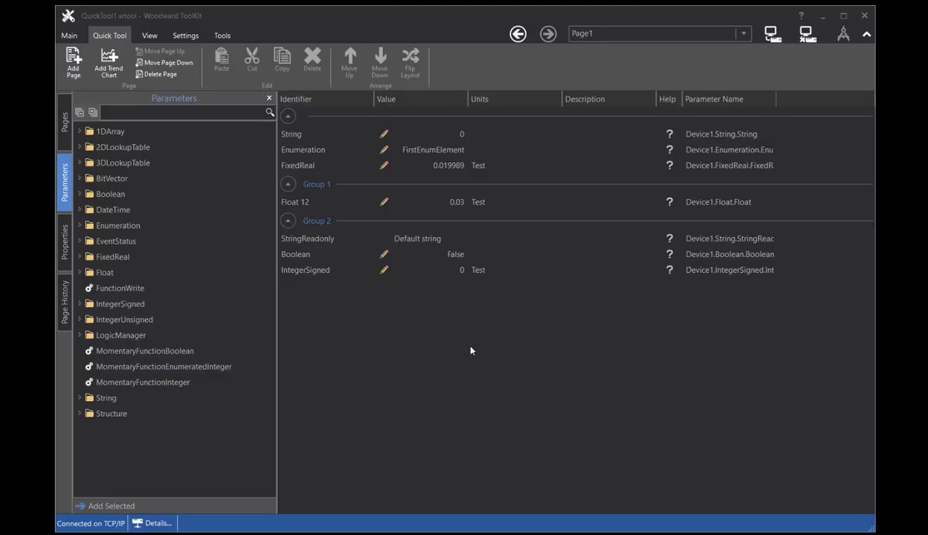
Add a new page and place the 3DLookupTable parameter from the 3DLookupTable folder on it
click(73, 74)
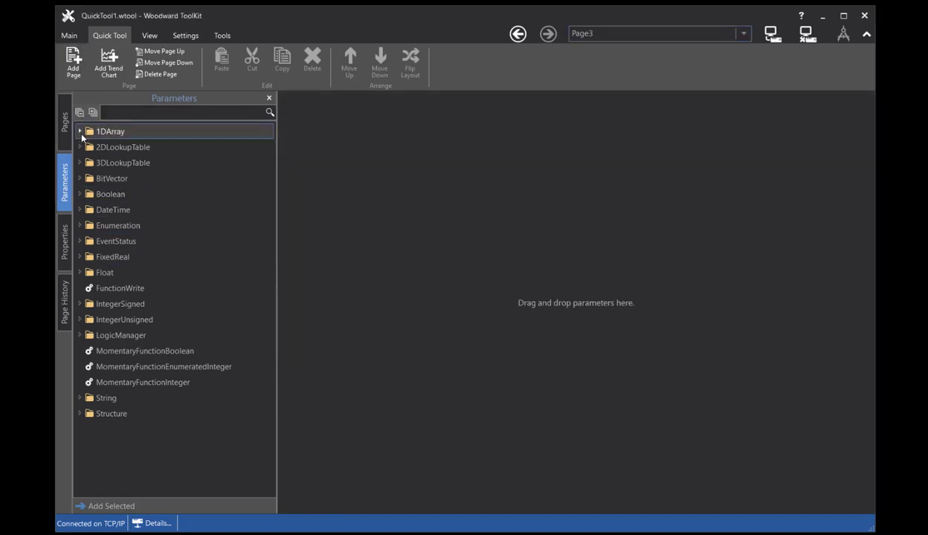
click(79, 163)
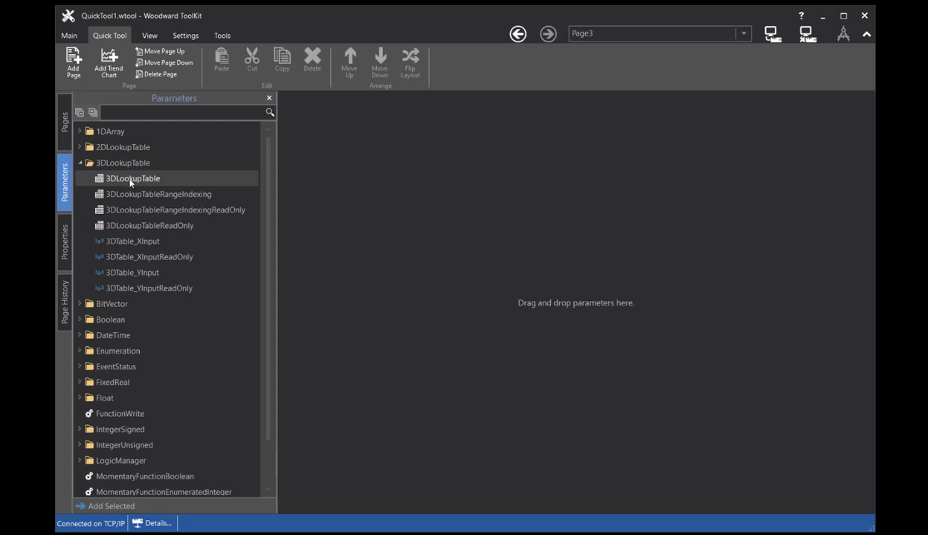
drag(109, 182, 366, 192)
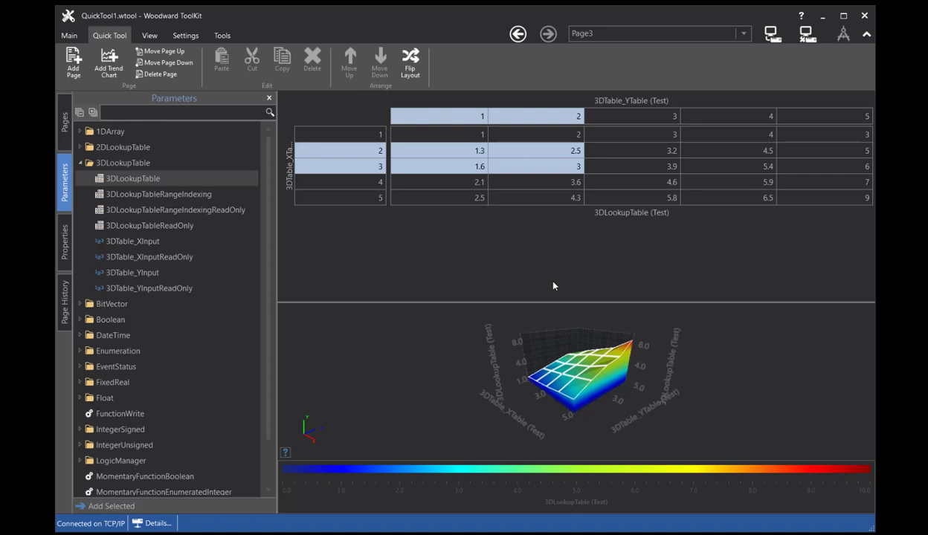
Enlarge and slightly rotate the 3D surface chart, and flip the layout so the table and chart sit side by side
drag(574, 304, 572, 230)
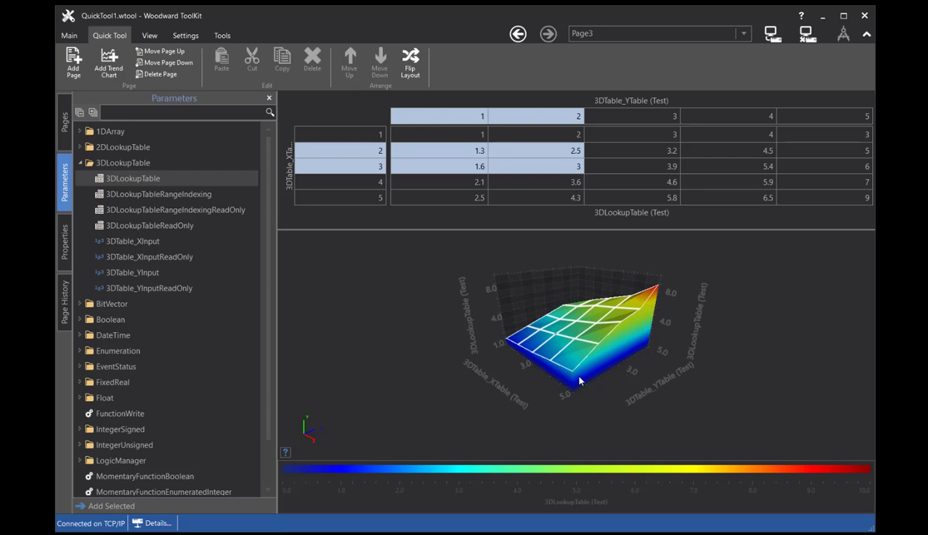
mouse_move(579, 377)
mouse_down()
mouse_move(648, 328)
mouse_move(646, 337)
mouse_move(666, 349)
mouse_move(567, 363)
mouse_up()
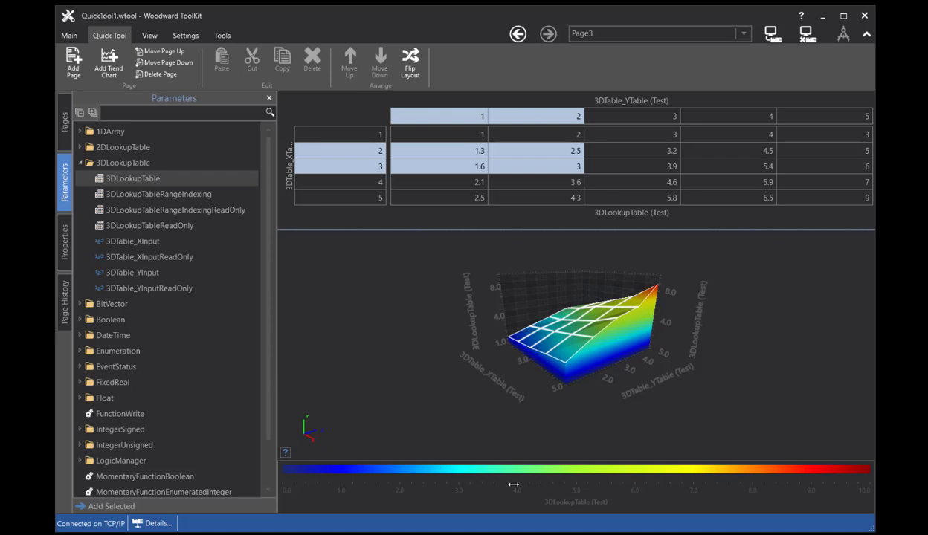
mouse_move(513, 485)
mouse_down()
mouse_move(609, 485)
mouse_move(516, 490)
mouse_up()
click(409, 67)
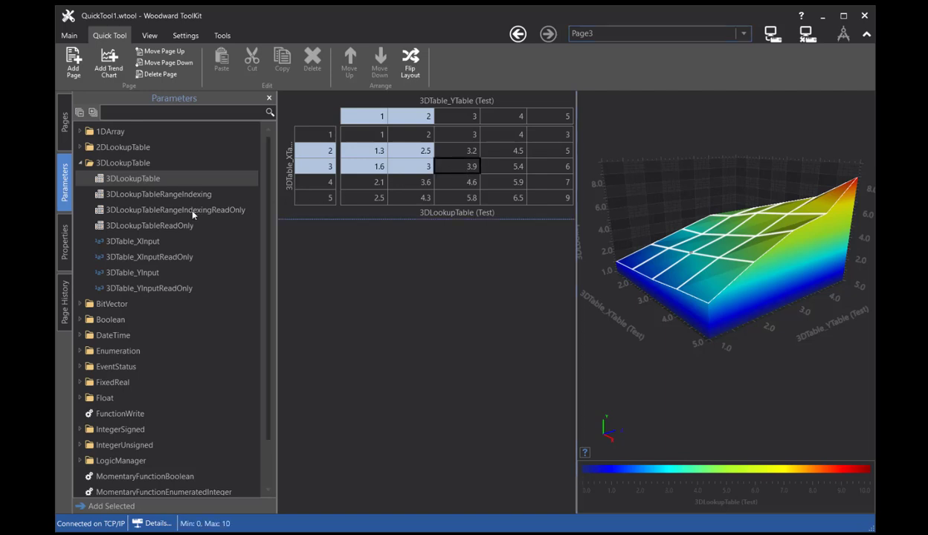
Examine the properties of the 3D lookup table and of its surface chart
click(63, 242)
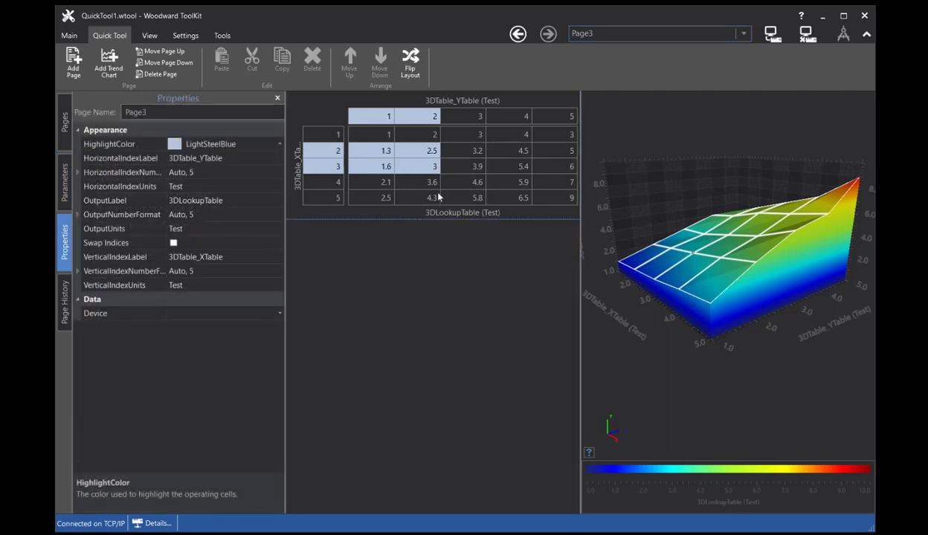
click(665, 203)
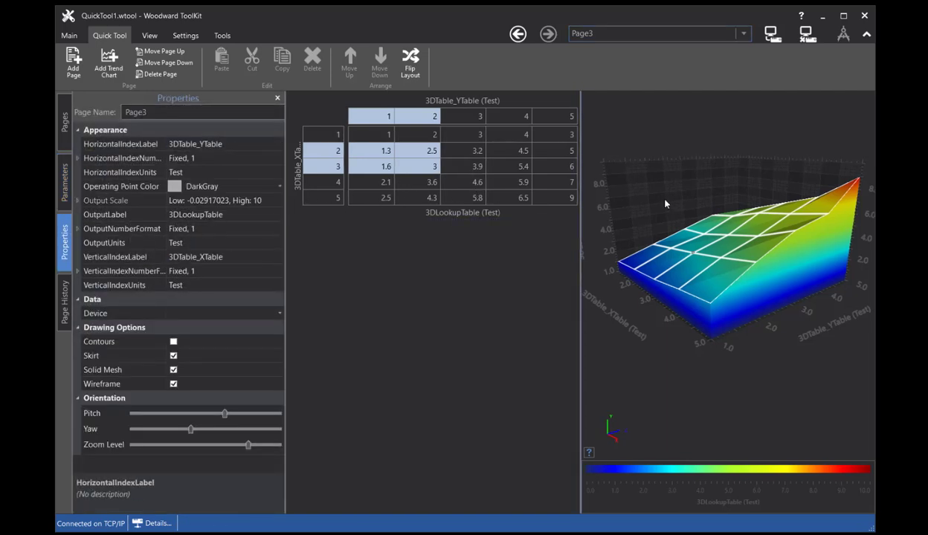
click(503, 172)
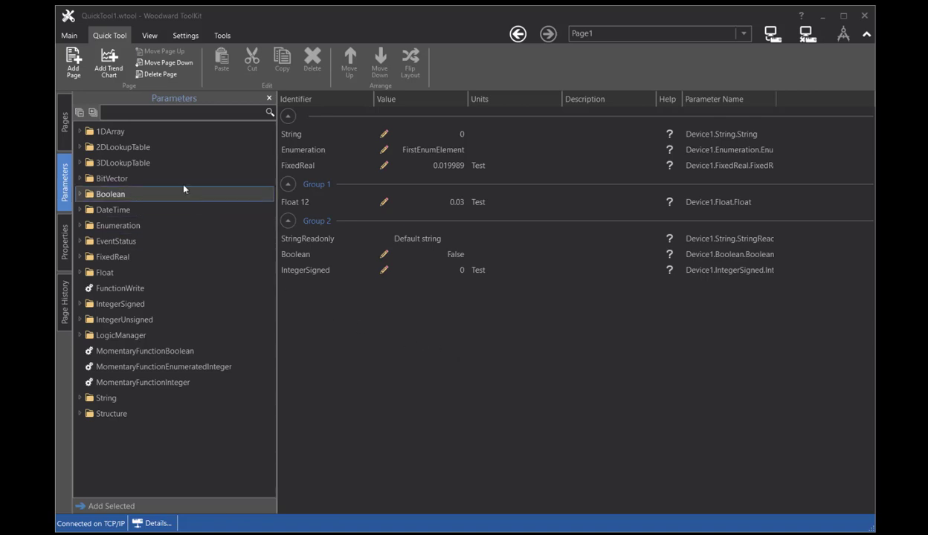
Add a new page, place the EventStauts parameter from the EventStatus folder on it, and open its properties
click(73, 61)
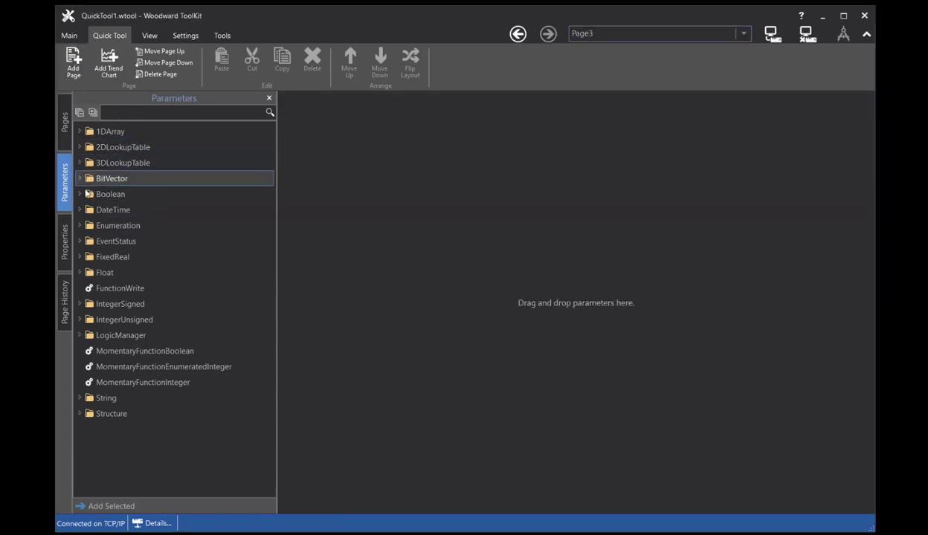
click(81, 241)
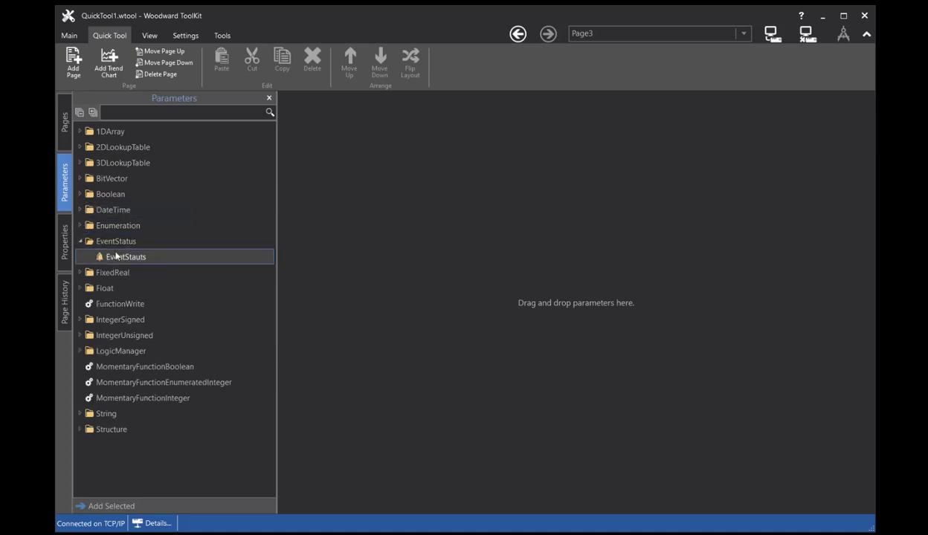
drag(122, 257, 353, 232)
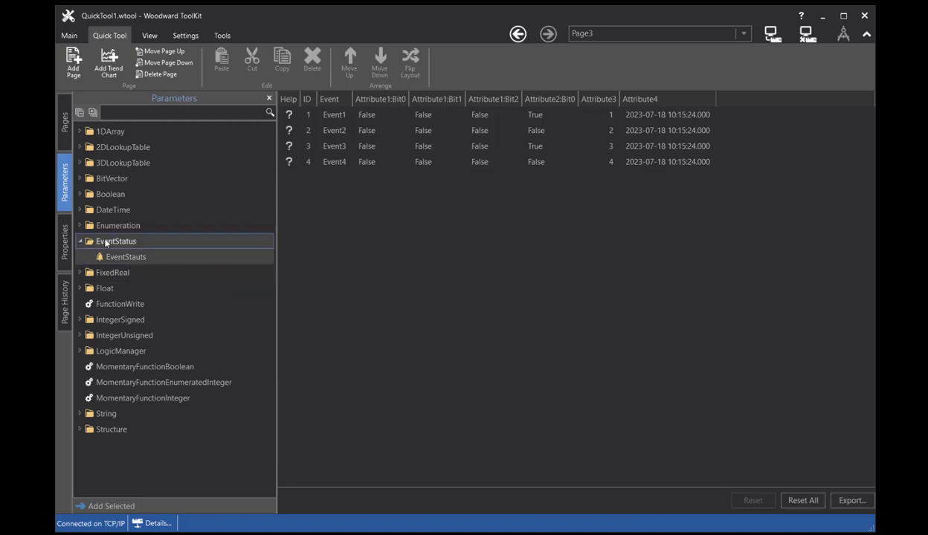
click(65, 241)
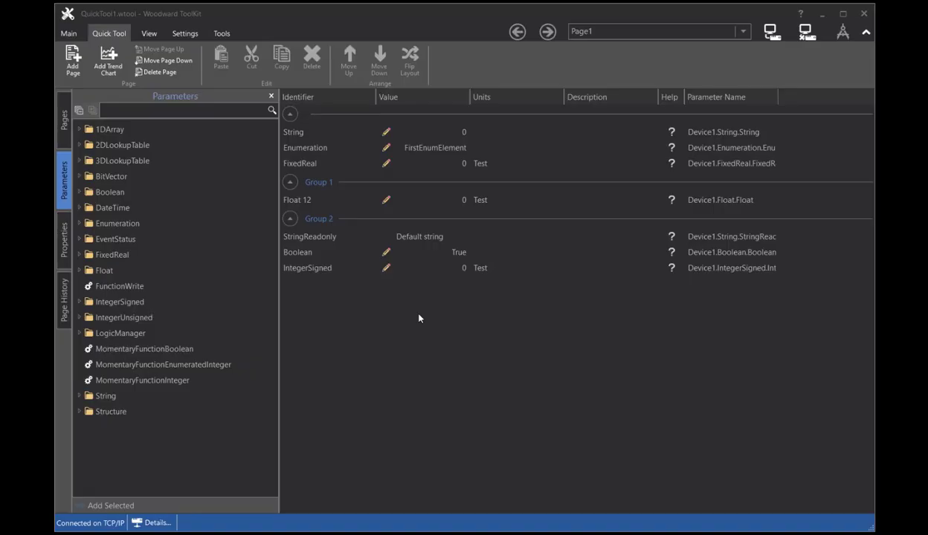
Add a new page and place the LogicManager parameter from the LogicManager folder on it
click(71, 63)
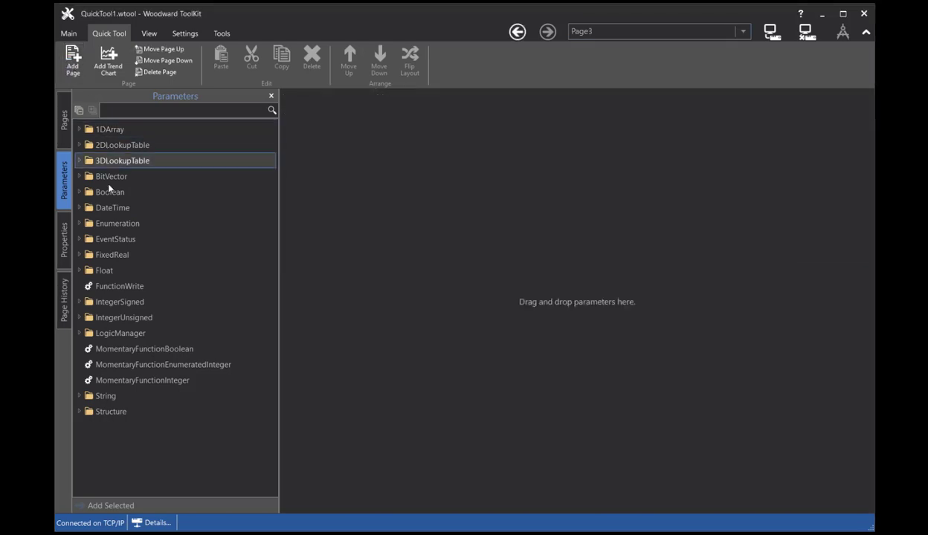
click(79, 333)
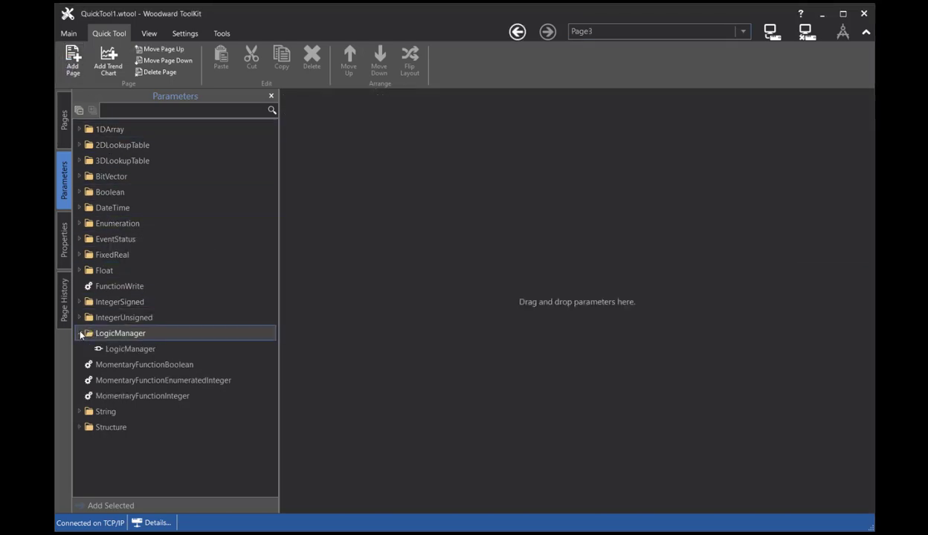
drag(129, 348, 423, 209)
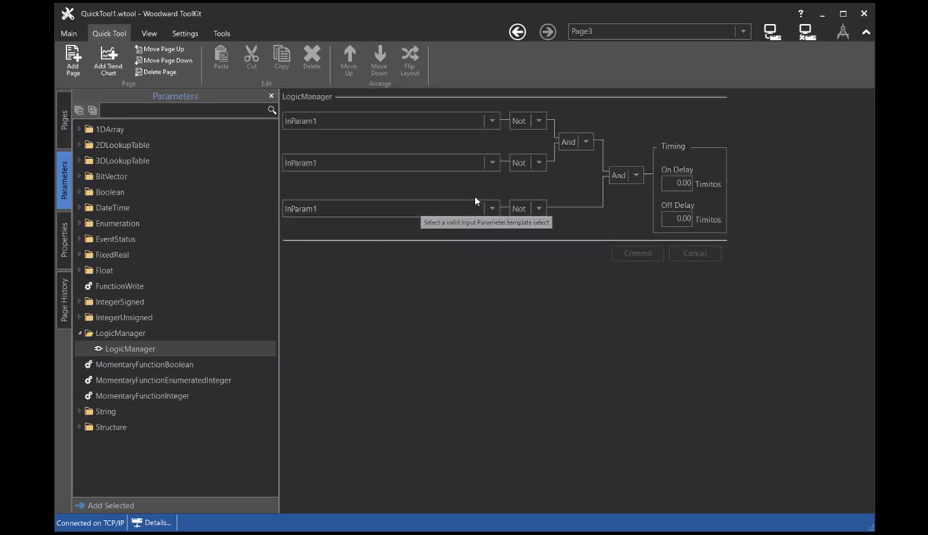
Set the operator of the first LogicManager input to True, commit the change, and open the LogicManager properties
click(540, 121)
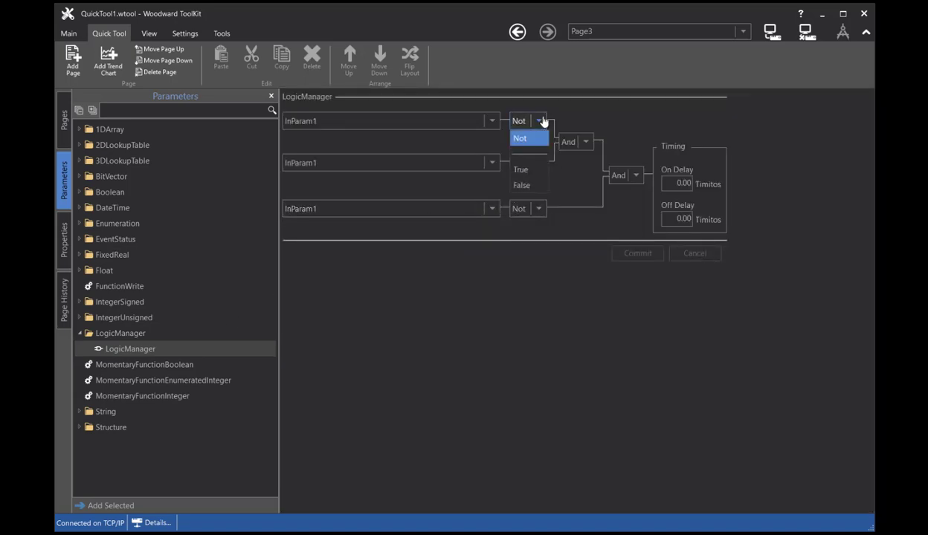
click(525, 170)
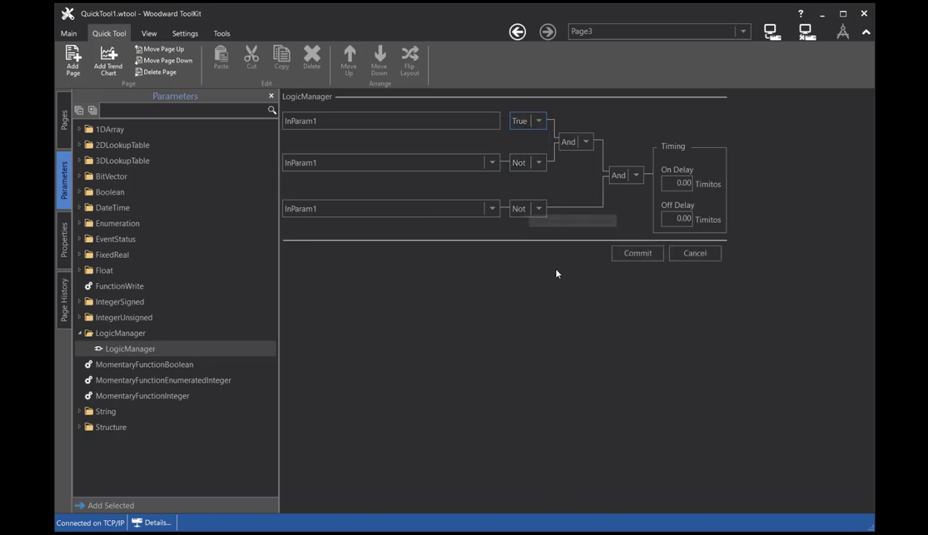
click(637, 254)
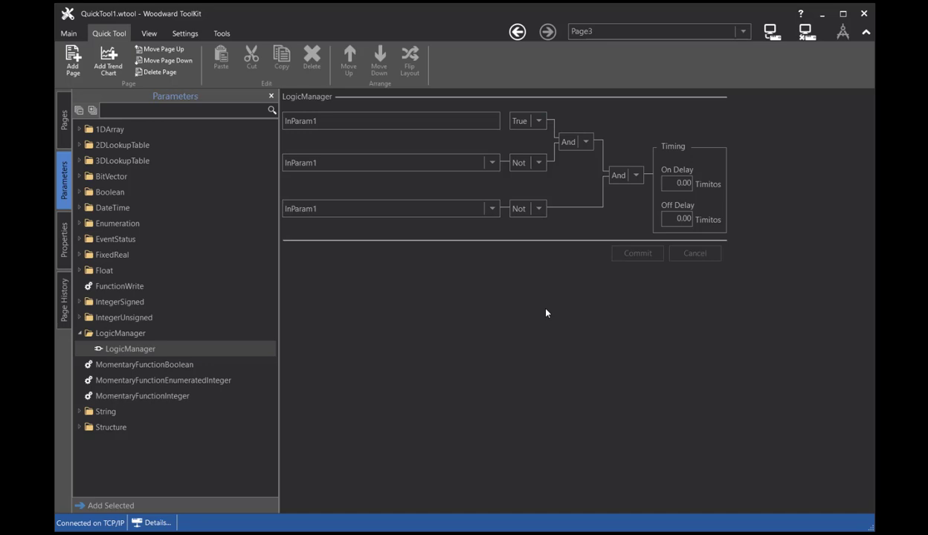
click(64, 239)
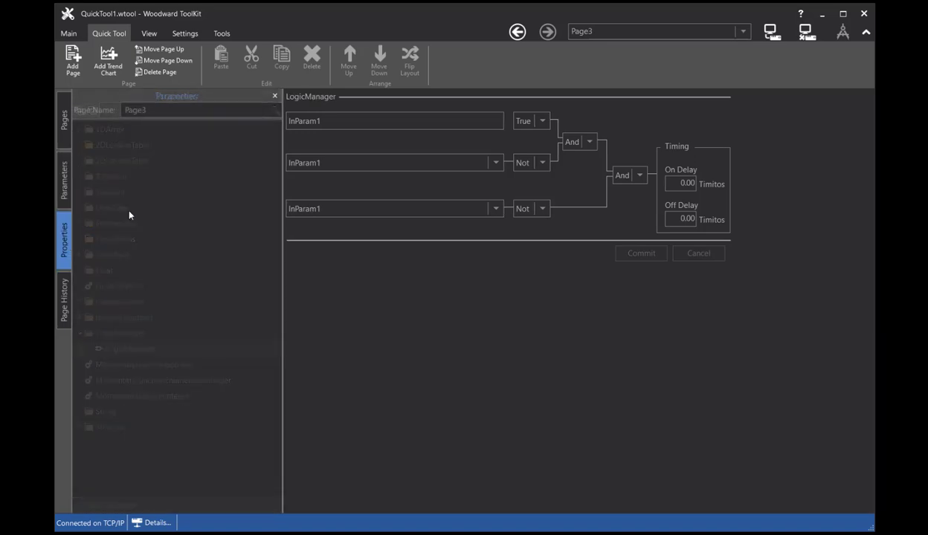
click(299, 99)
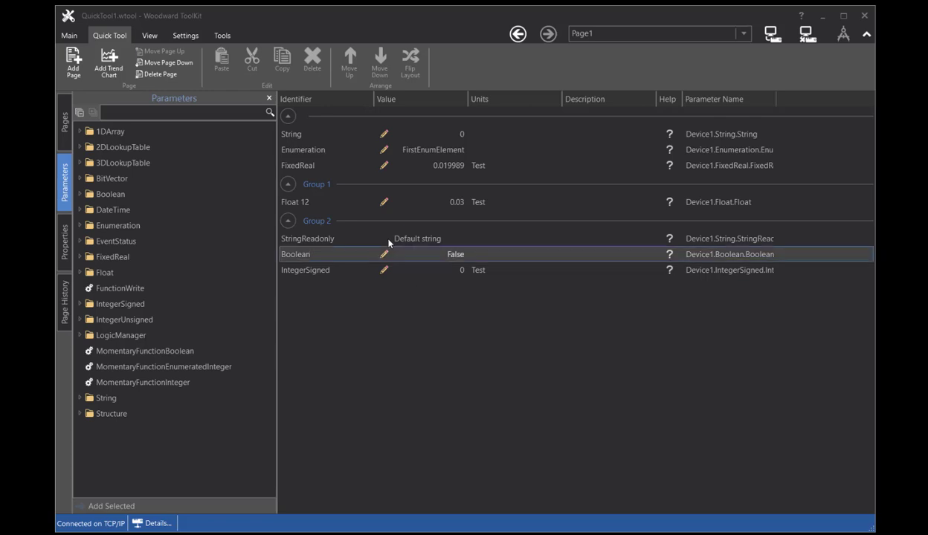
Change the color theme in the program options to the light one with a blue title bar
click(223, 37)
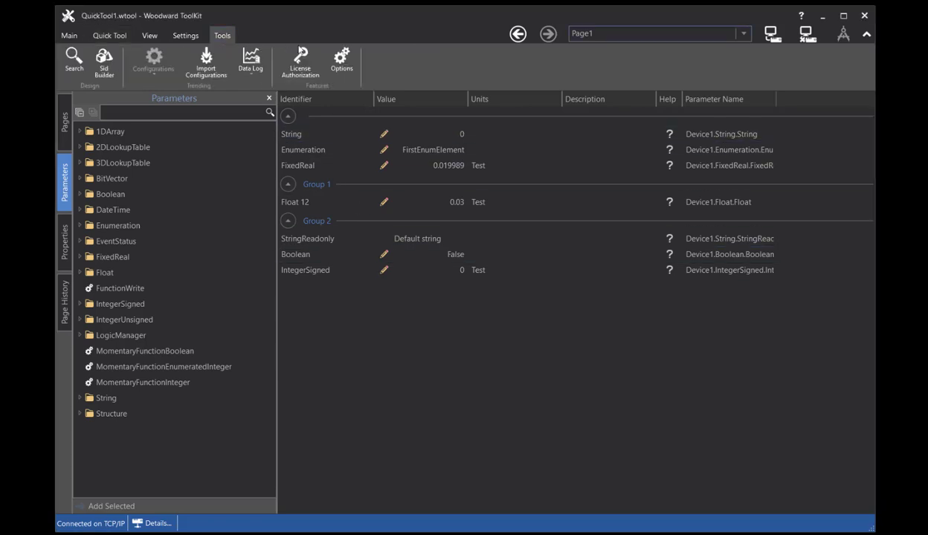
click(340, 59)
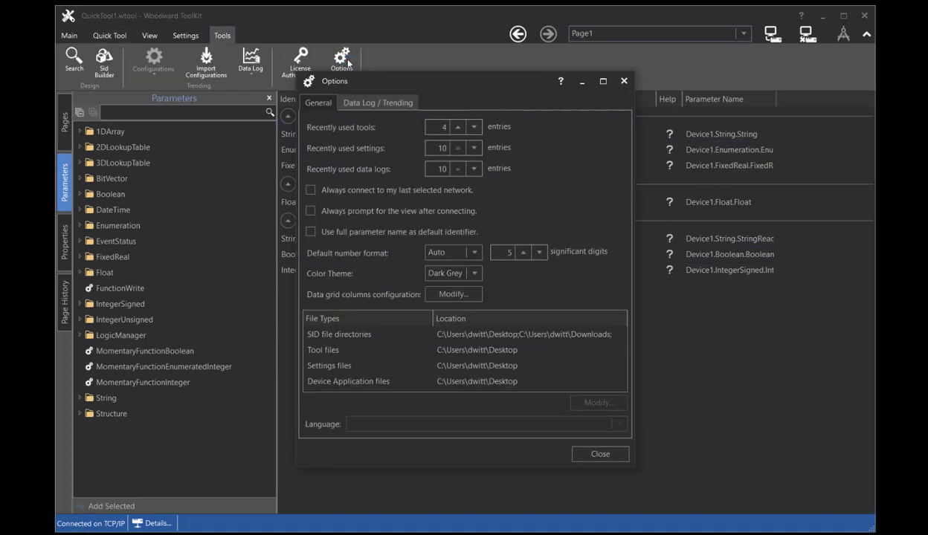
click(465, 273)
click(461, 311)
click(600, 454)
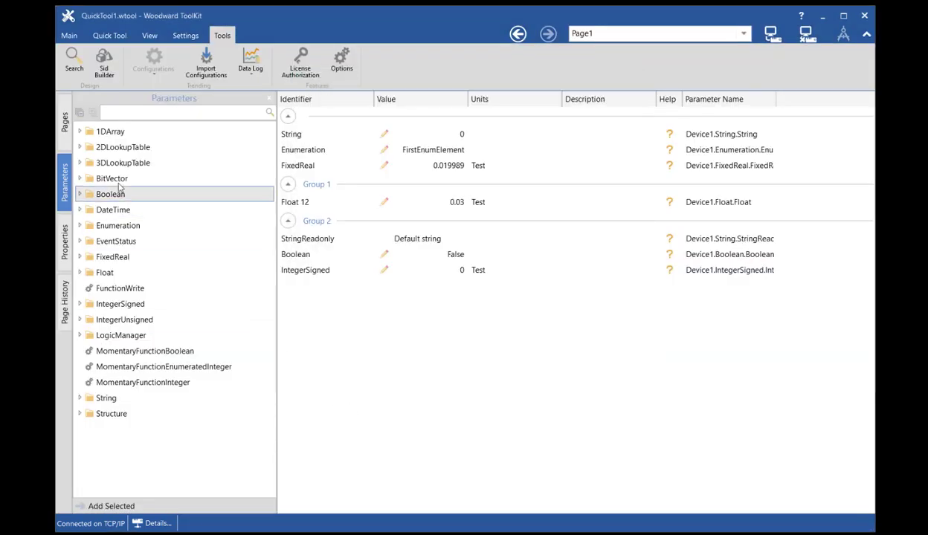
View Page3, Page5 and Page4 in the light color theme
click(64, 125)
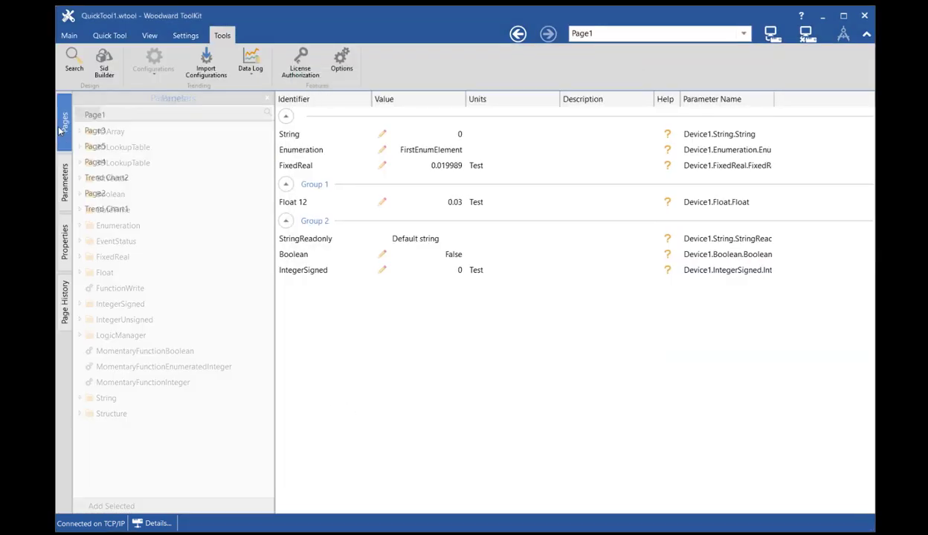
click(98, 132)
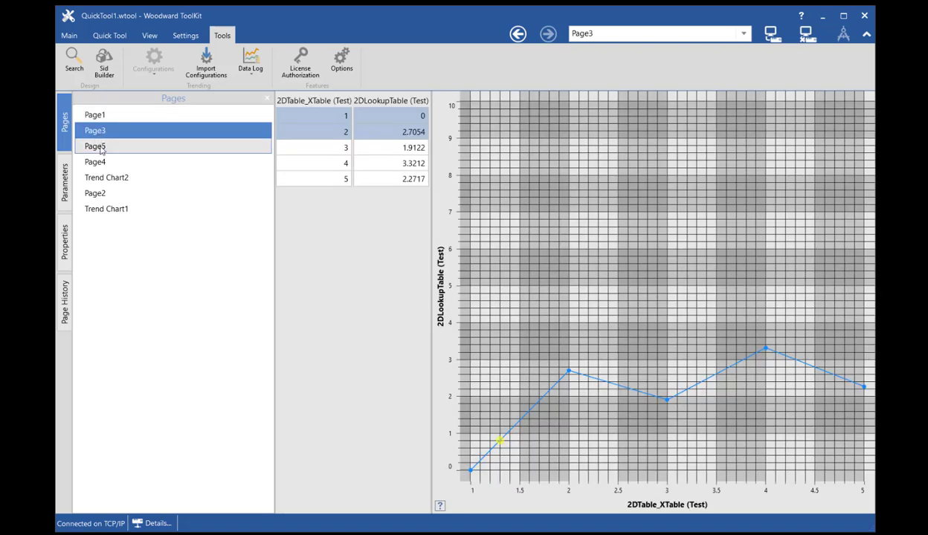
click(97, 146)
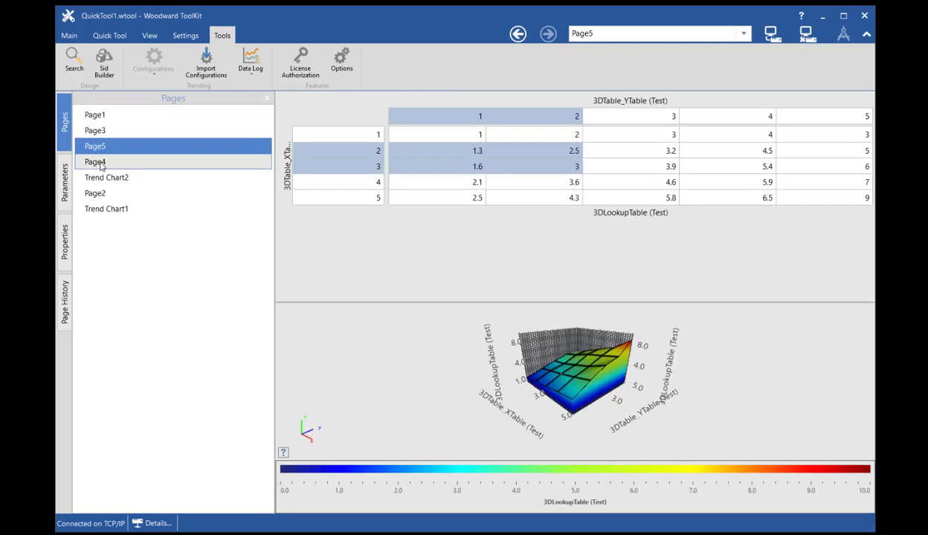
click(100, 162)
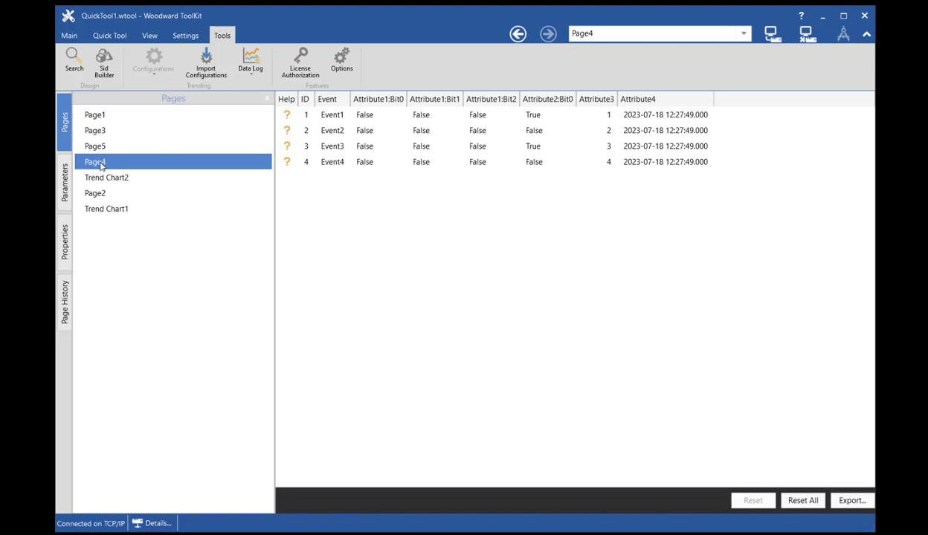
Show the parameter list again and disconnect from the device
click(65, 183)
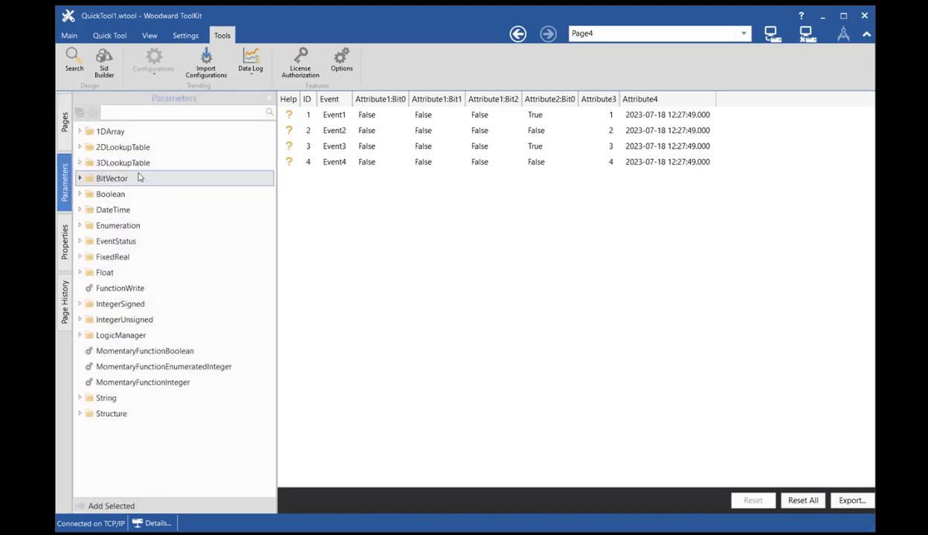
click(805, 33)
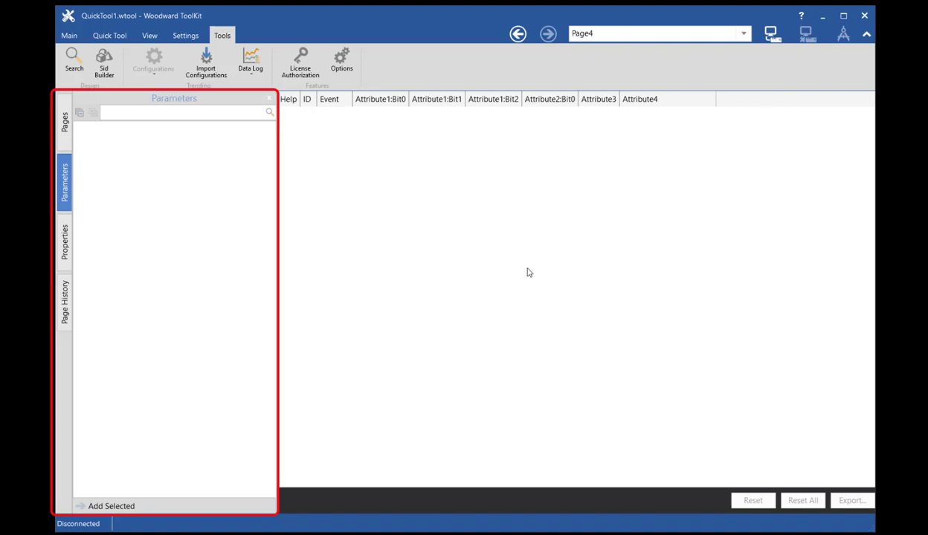